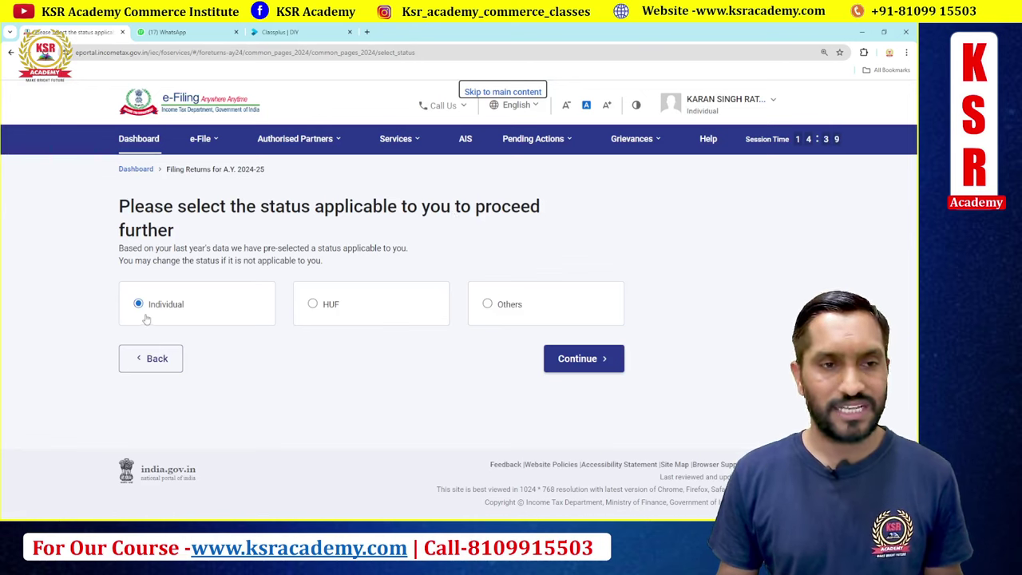
Continue with the Individual status, choose ITR-1 as the return form and proceed with it
left_click(566, 359)
scroll(519, 315, "down", 1)
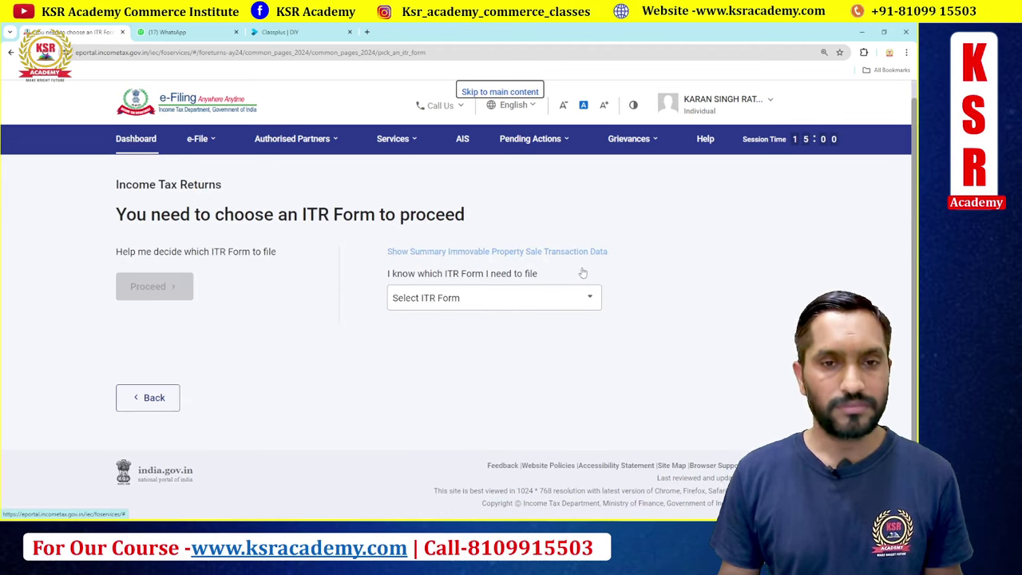
left_click(435, 297)
left_click(433, 351)
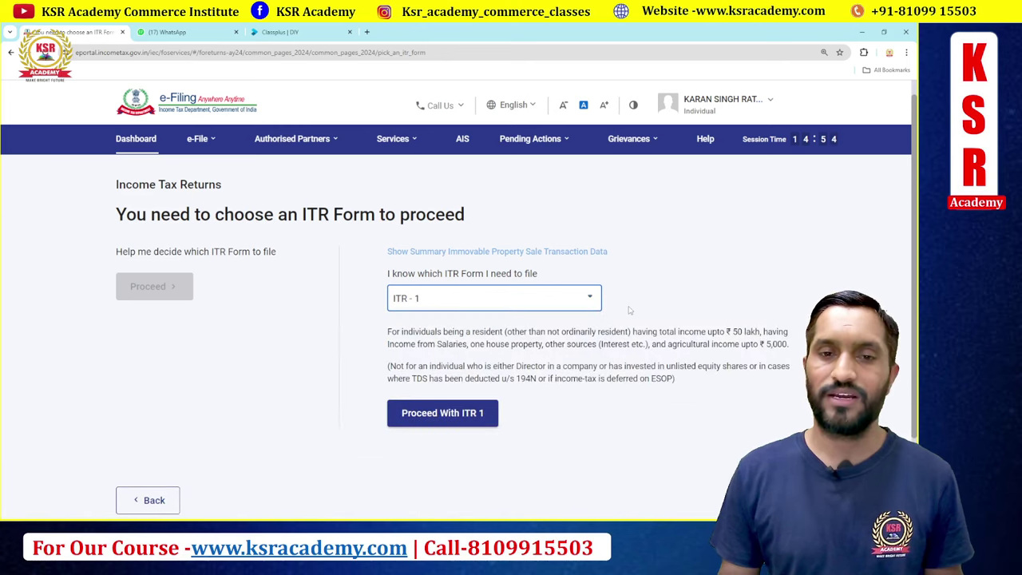
left_click(461, 419)
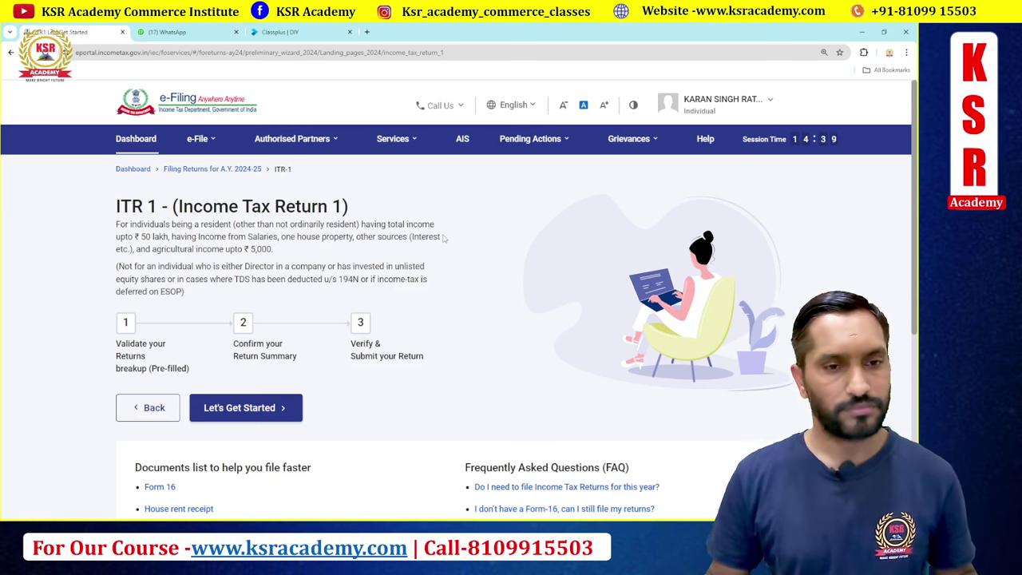
Start ITR-1, give taxable income above the basic exemption limit as the filing reason, and acknowledge the pre-filled data notice
left_click(238, 408)
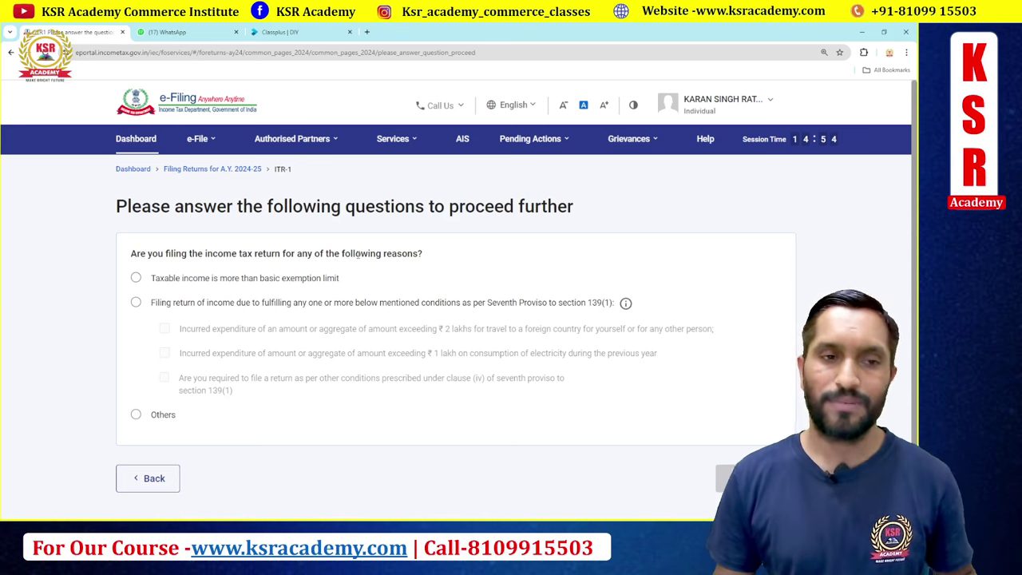
left_click(136, 278)
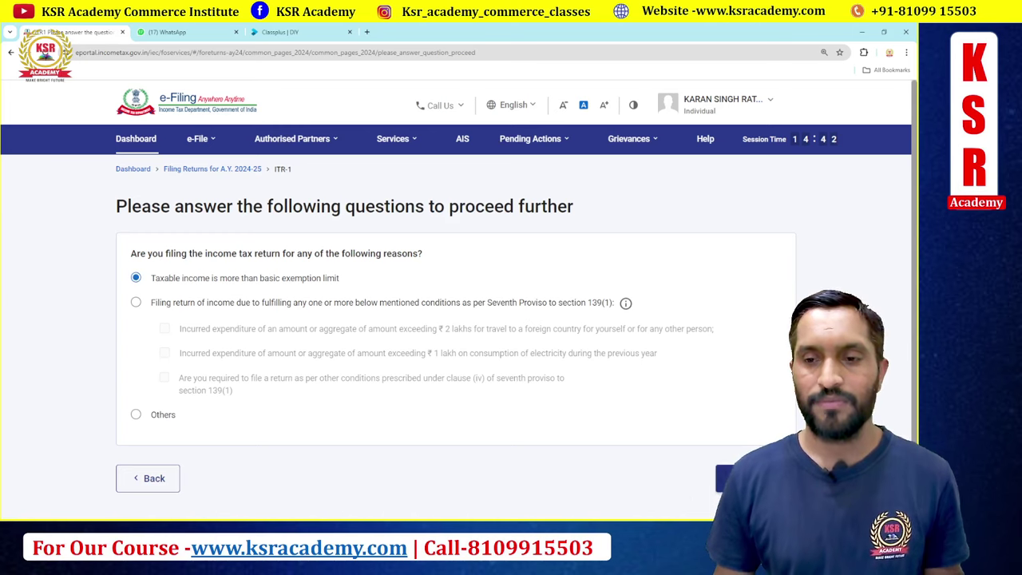
left_click(739, 478)
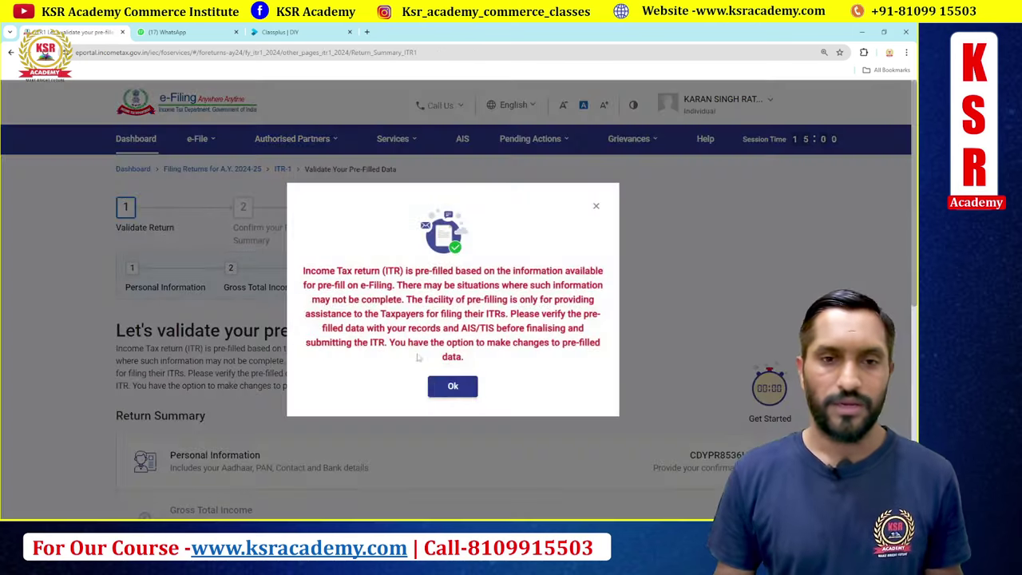
left_click(452, 386)
Open the Personal Information section and review the profile, contact details, nature of employment and filing section options
scroll(562, 330, "down", 3)
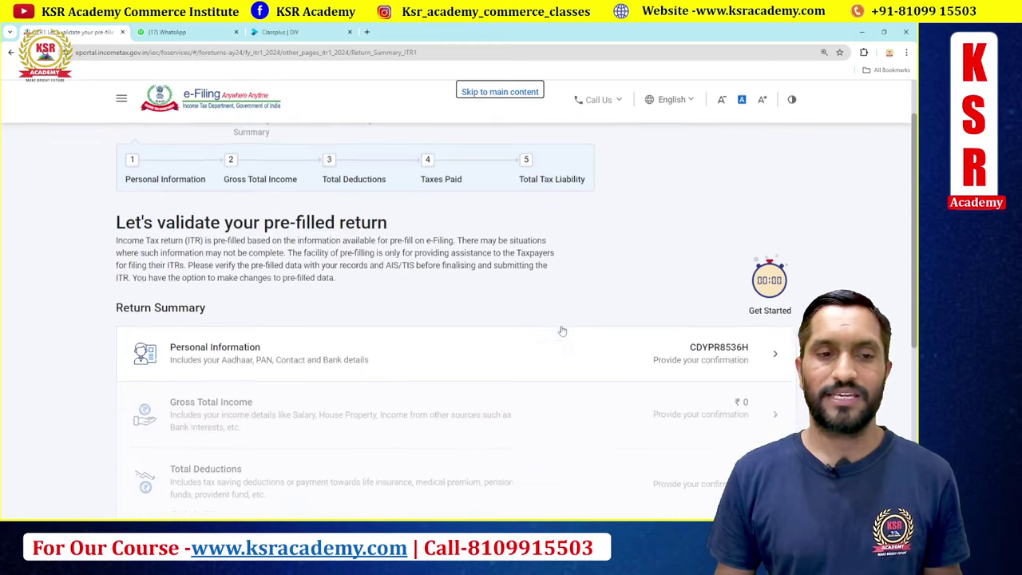
scroll(562, 331, "down", 1)
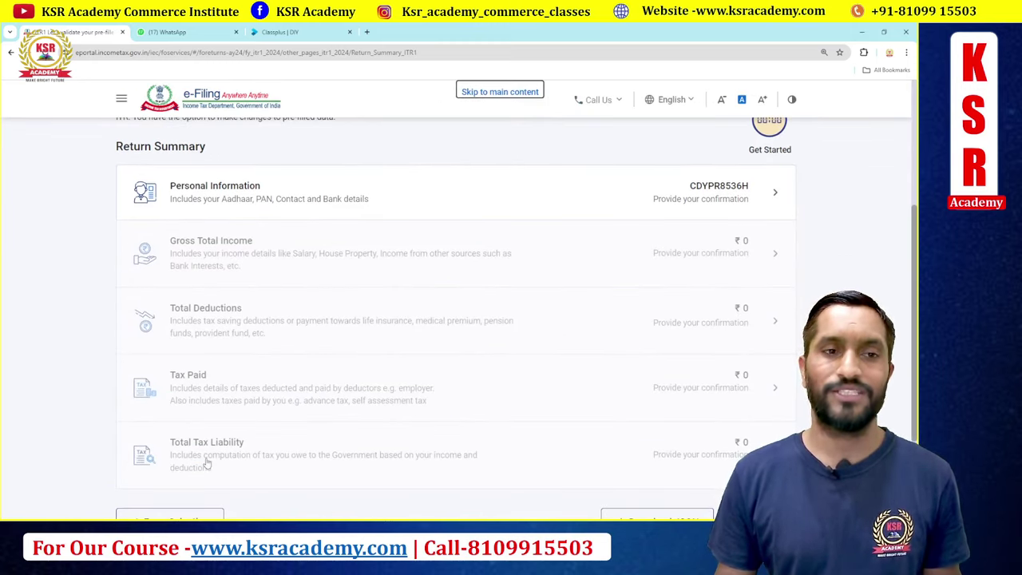
left_click(225, 197)
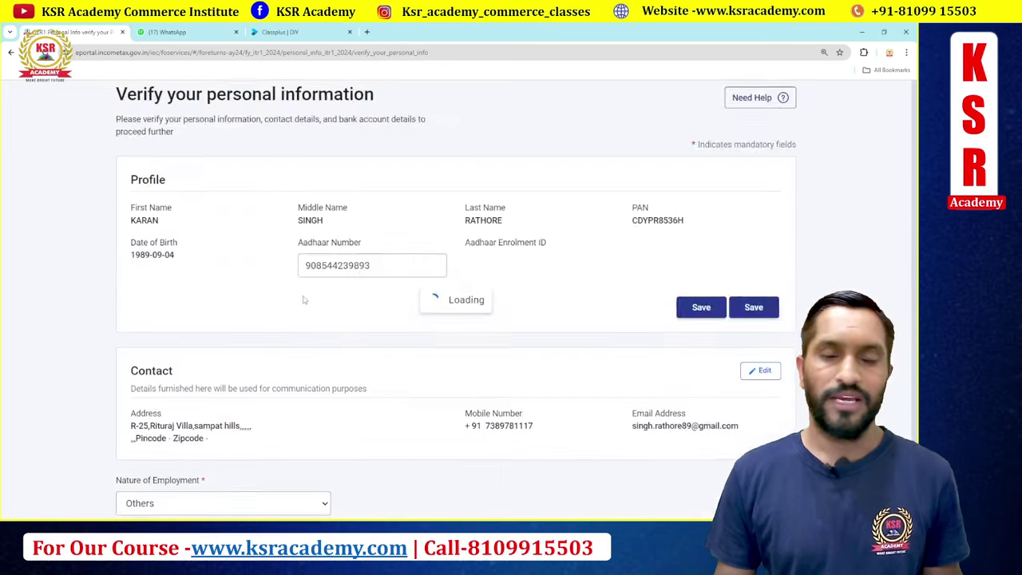
scroll(449, 314, "down", 5)
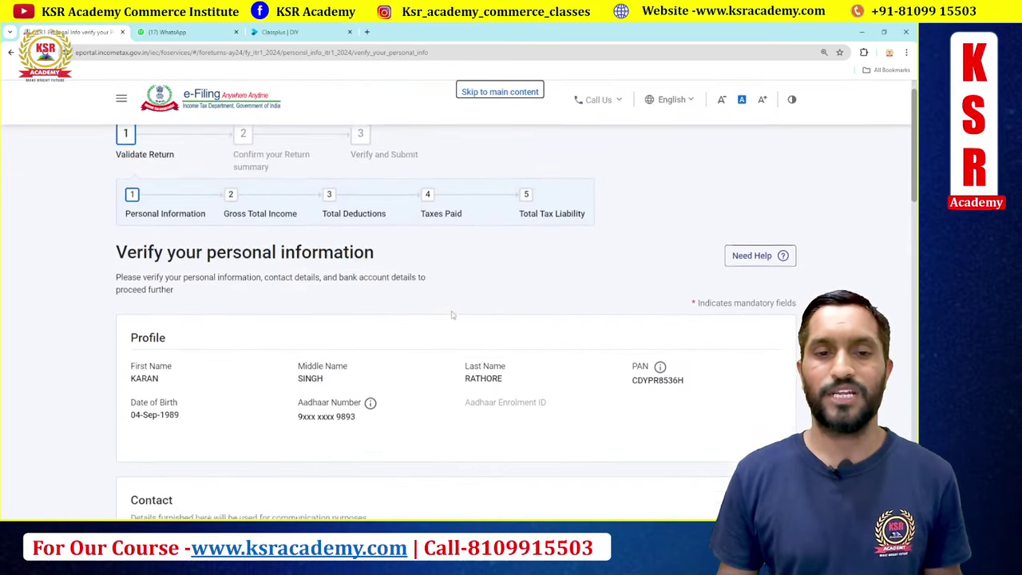
scroll(604, 265, "down", 3)
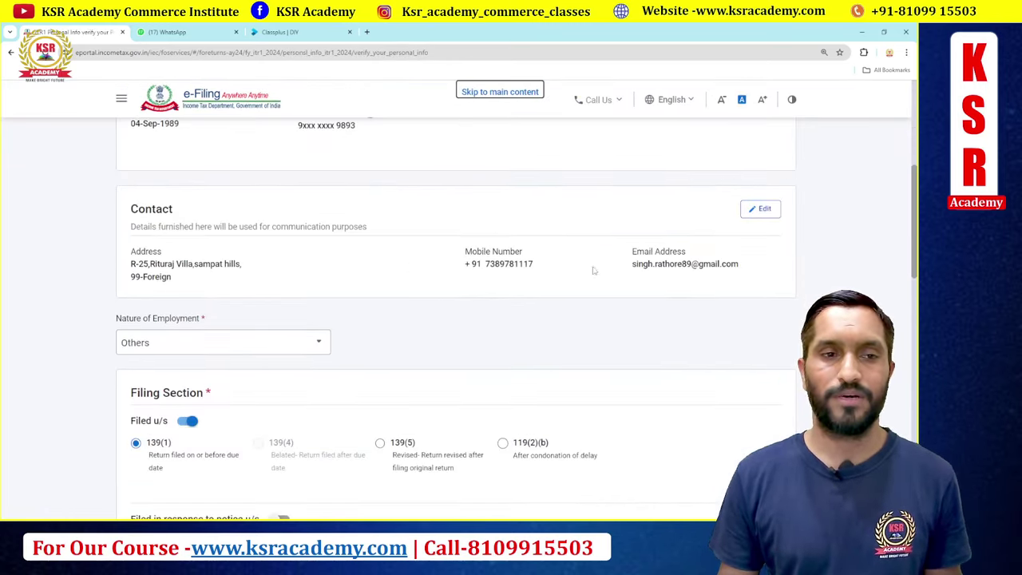
scroll(698, 257, "down", 2)
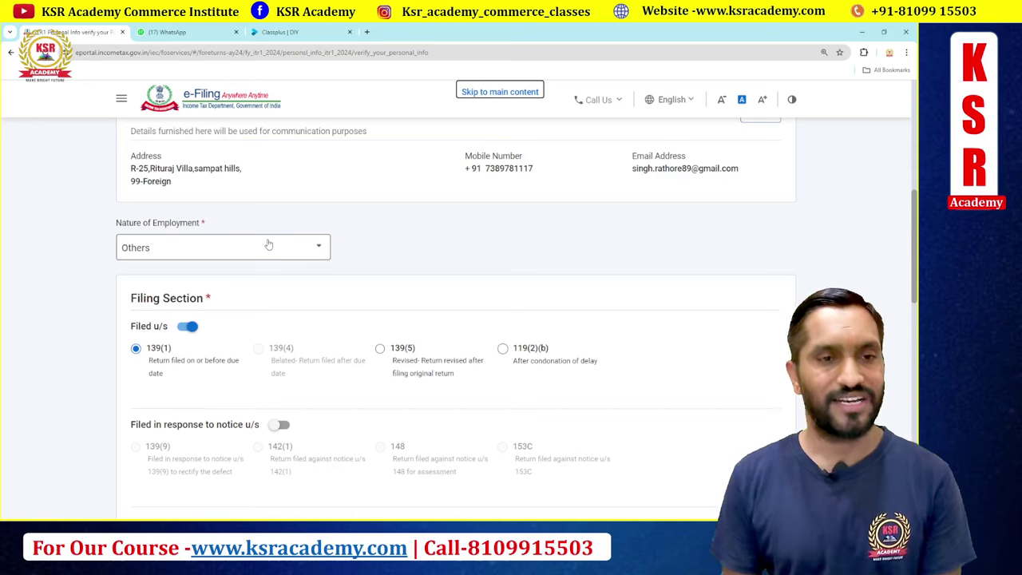
scroll(268, 244, "down", 2)
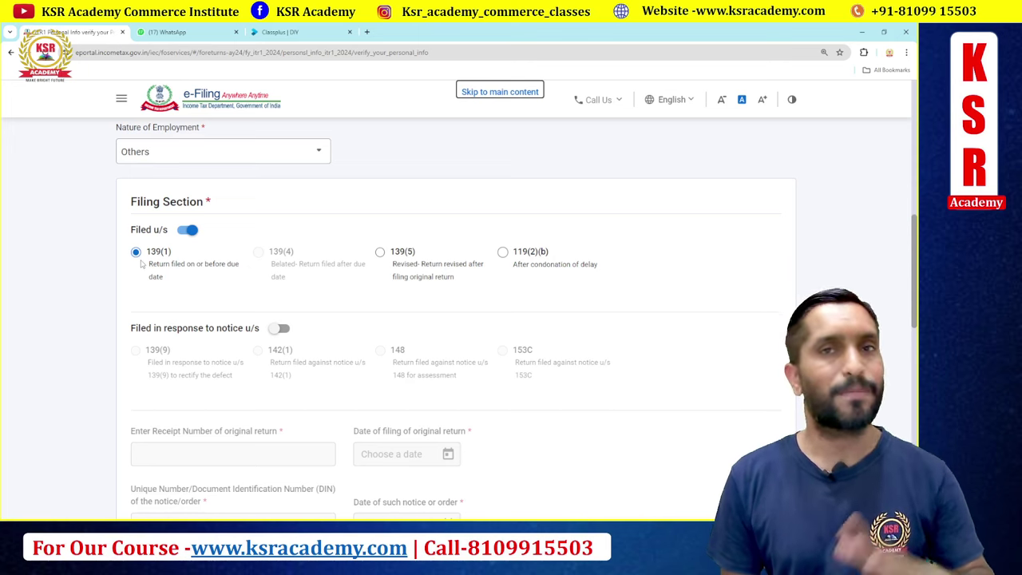
left_click(262, 254)
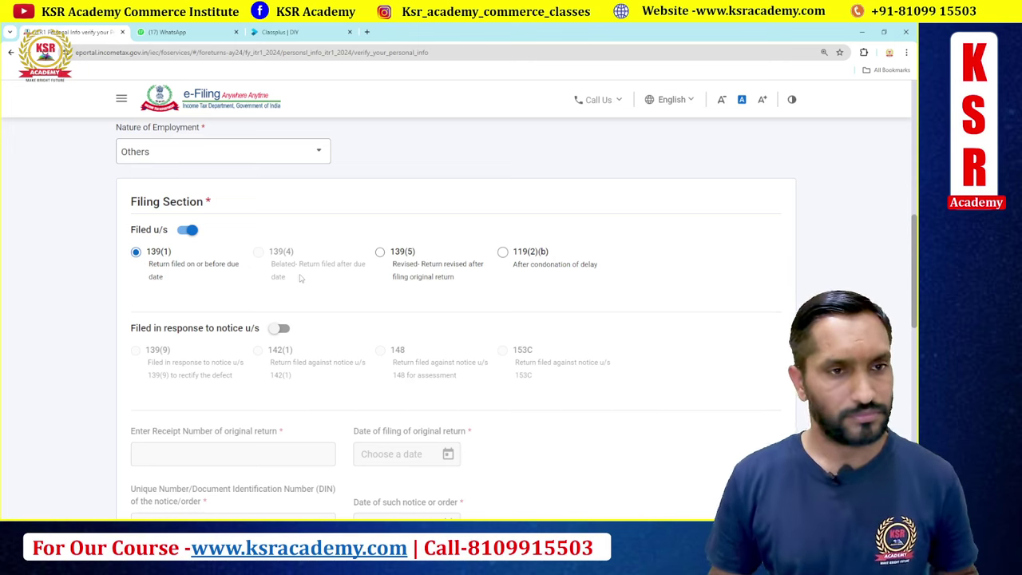
Review the new tax regime opt-out choice and the bank details, and return to the return summary
scroll(296, 312, "down", 3)
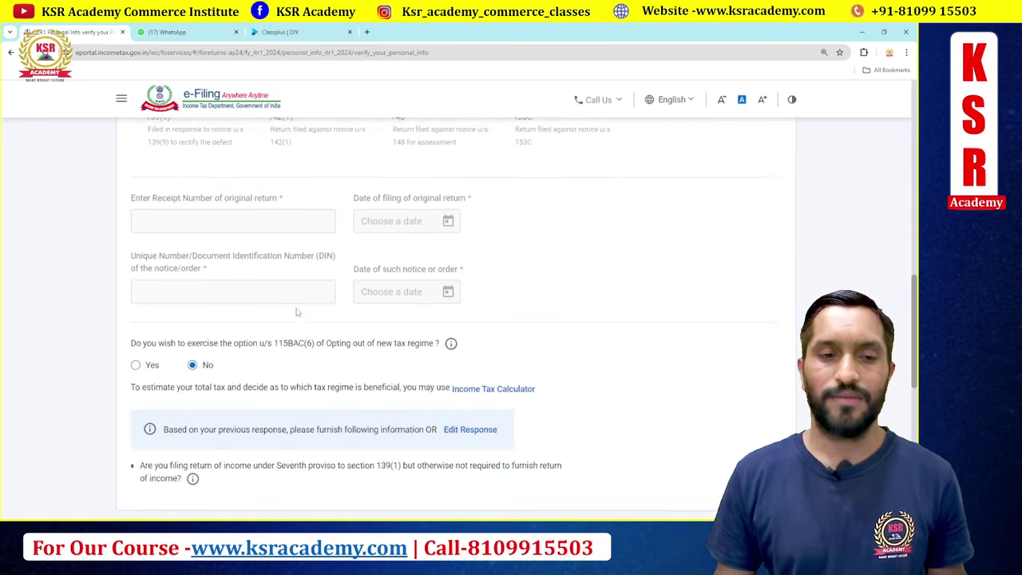
scroll(296, 312, "down", 1)
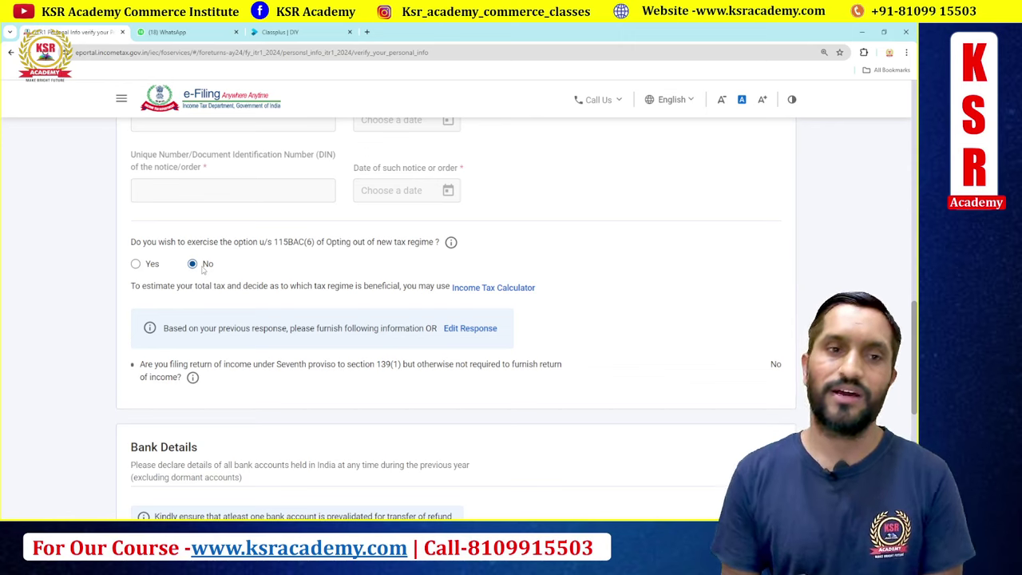
scroll(263, 287, "down", 3)
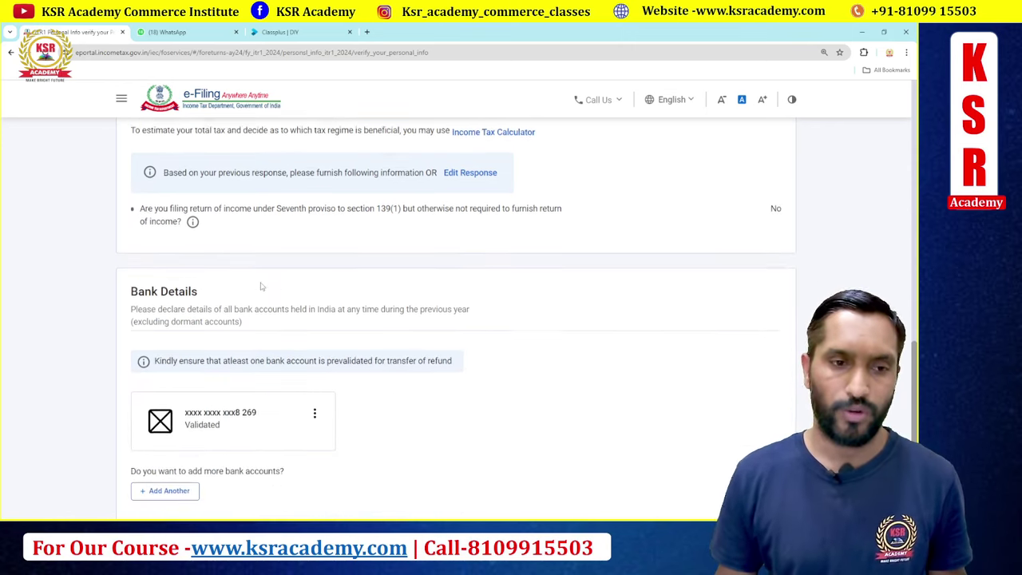
scroll(252, 375, "down", 1)
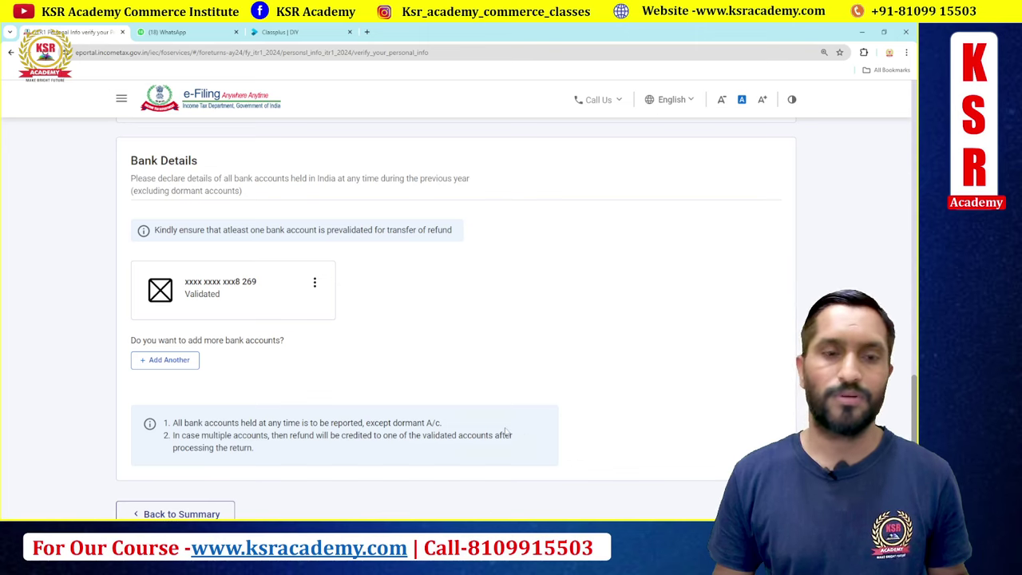
left_click(181, 513)
Open the Gross Total Income section and skip the salary exemption questions
scroll(406, 406, "down", 2)
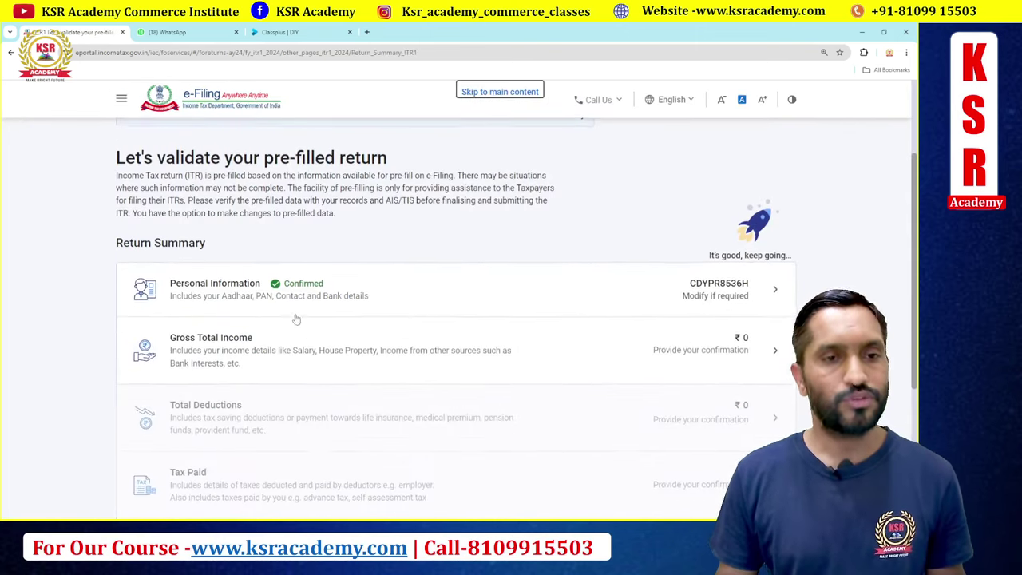
scroll(280, 295, "down", 3)
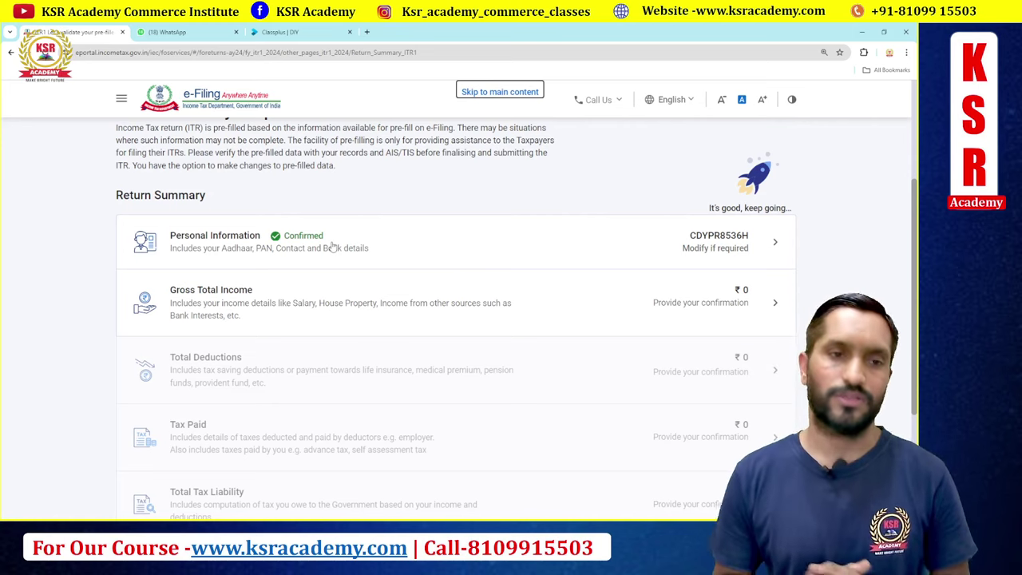
scroll(331, 248, "down", 2)
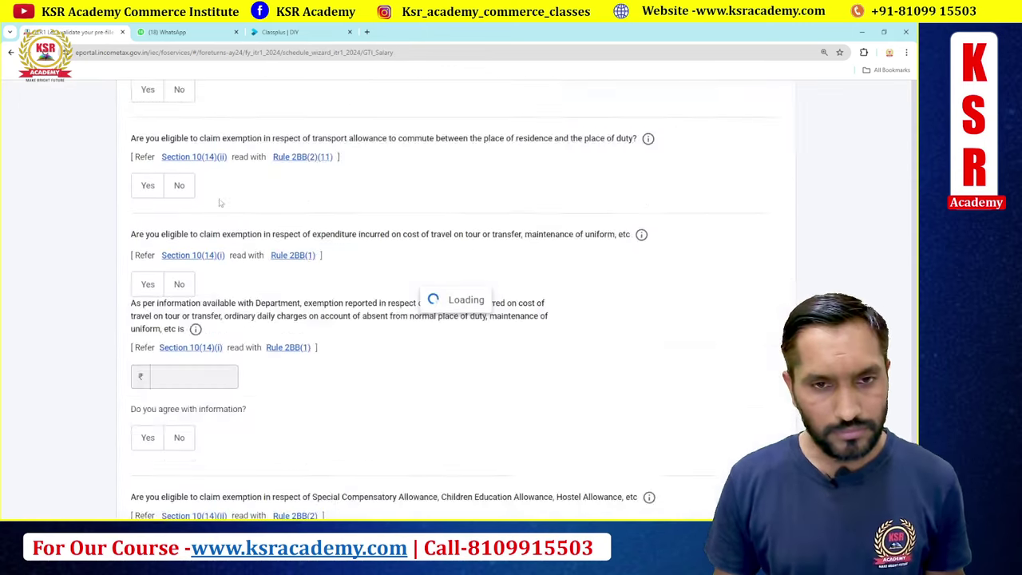
scroll(398, 318, "down", 5)
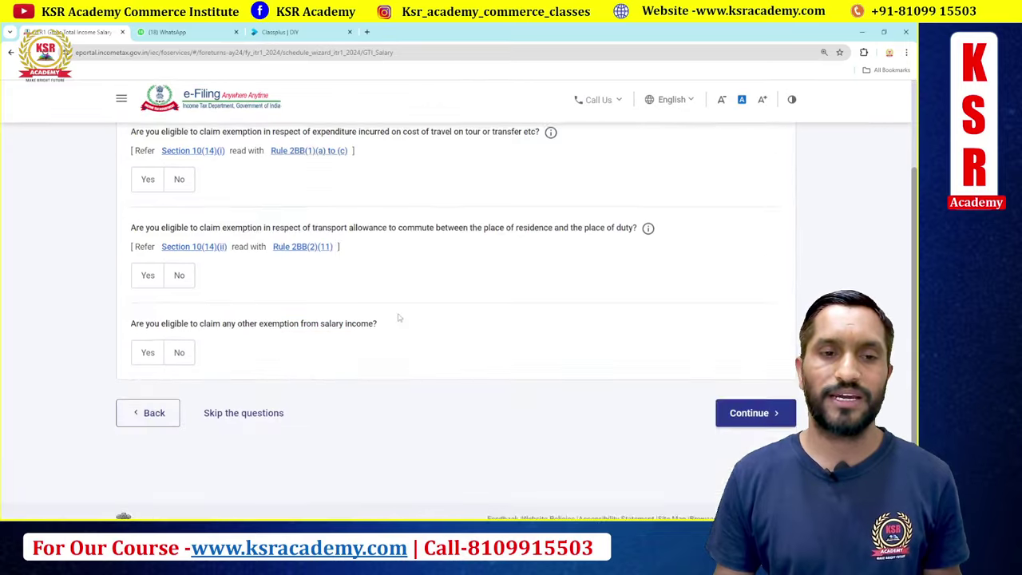
left_click(244, 359)
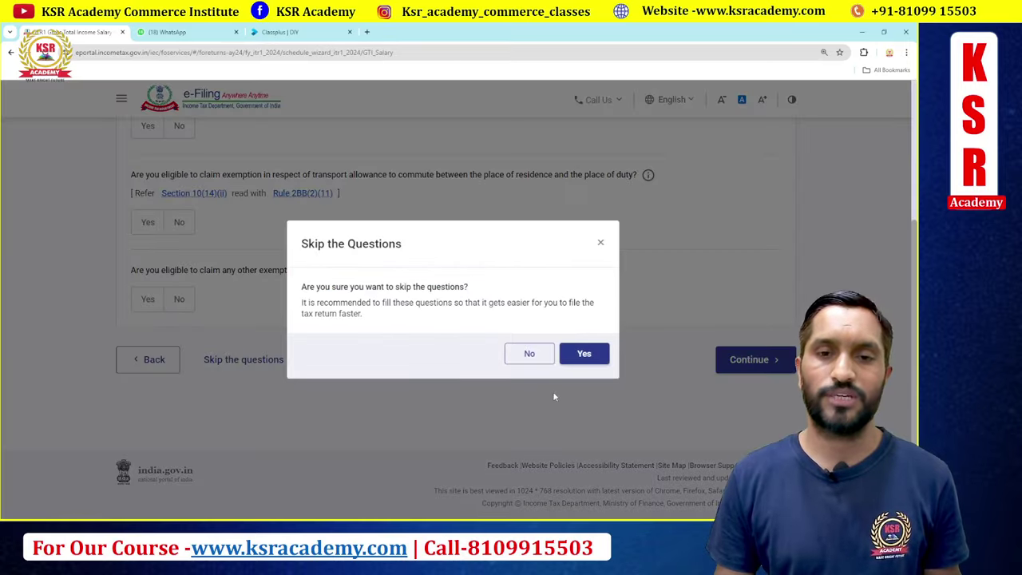
left_click(581, 343)
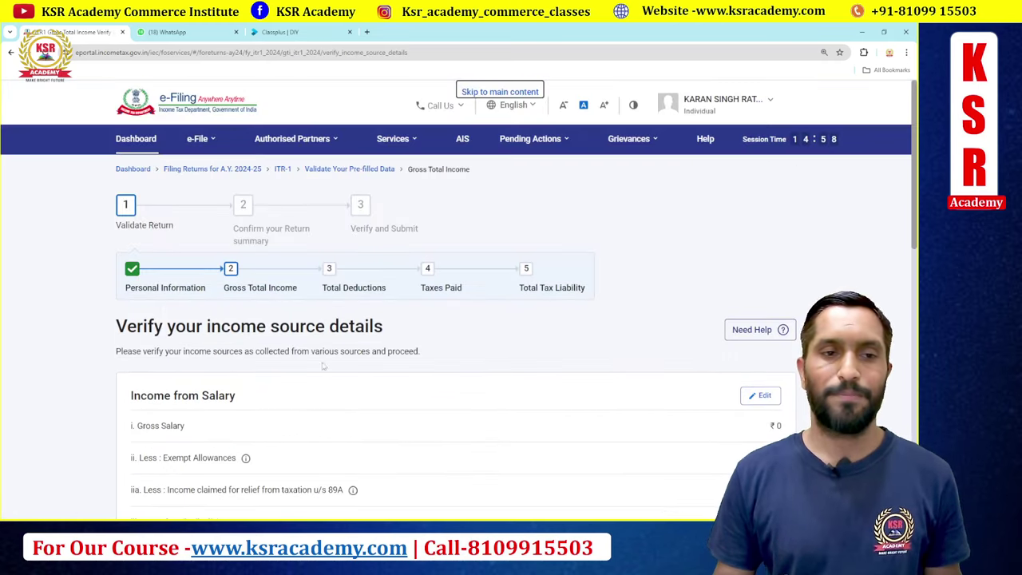
Review the Income from Salary details and switch to the Form 16 Part B PDF to consult the gross salary breakdown
scroll(322, 365, "down", 3)
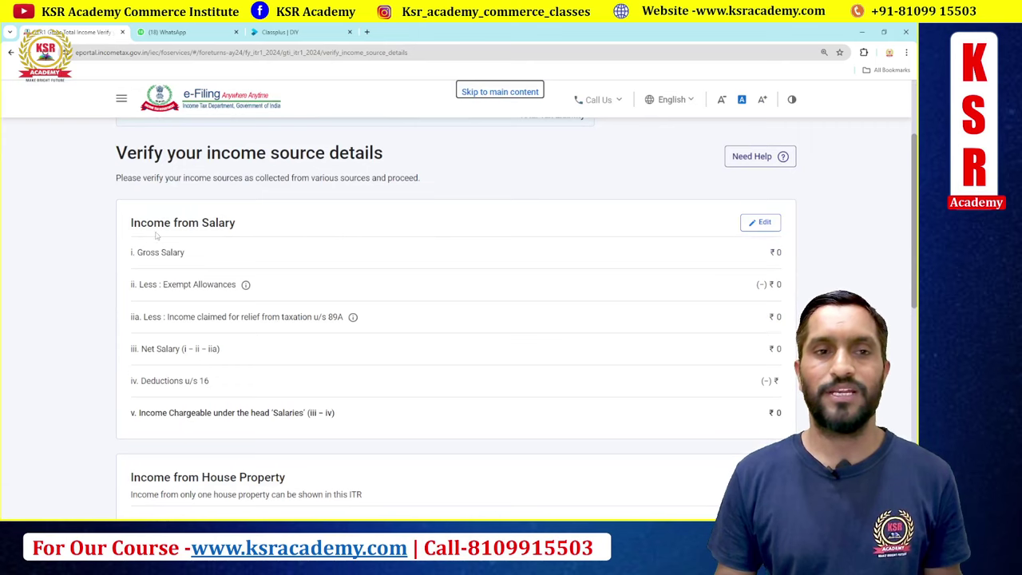
key("alt+Tab")
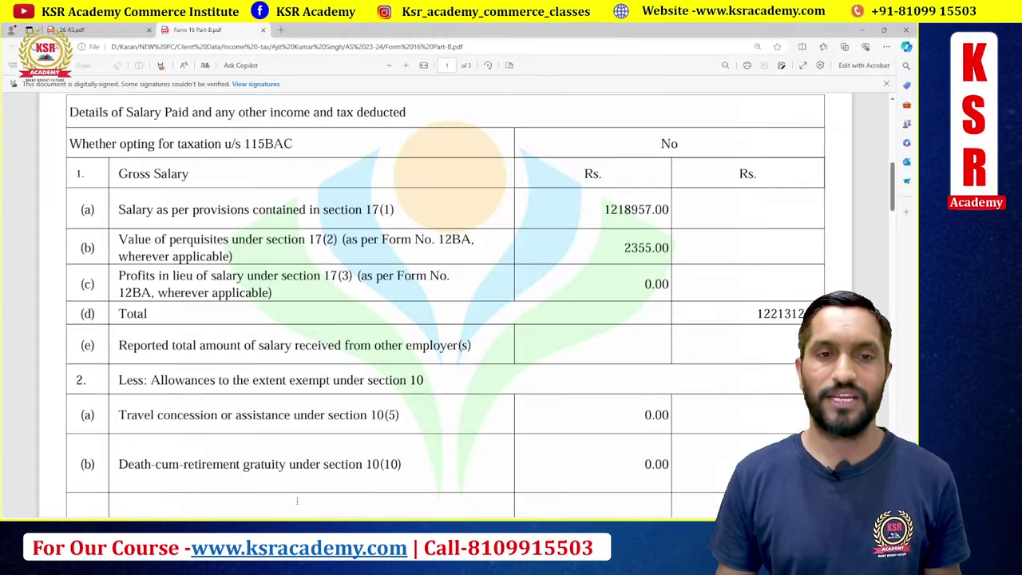
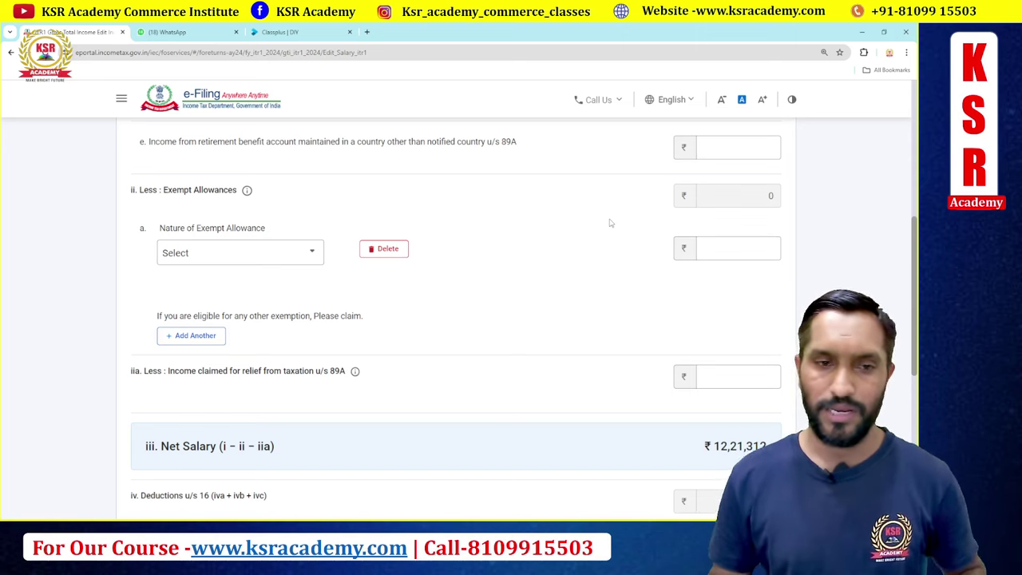
Check the exempt allowances, net salary and section 16 deductions, and save the salary income details
scroll(609, 223, "down", 2)
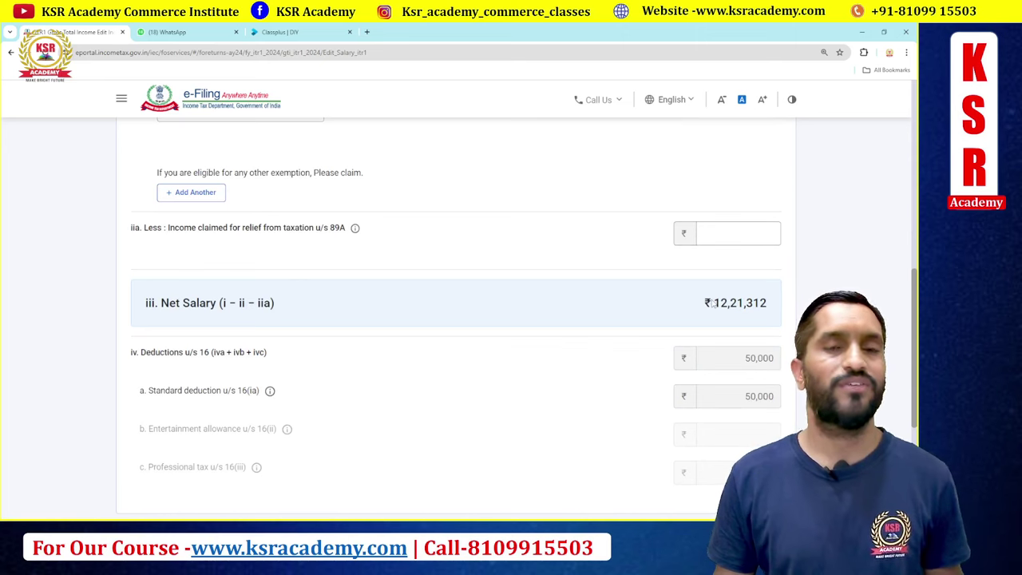
scroll(709, 302, "down", 1)
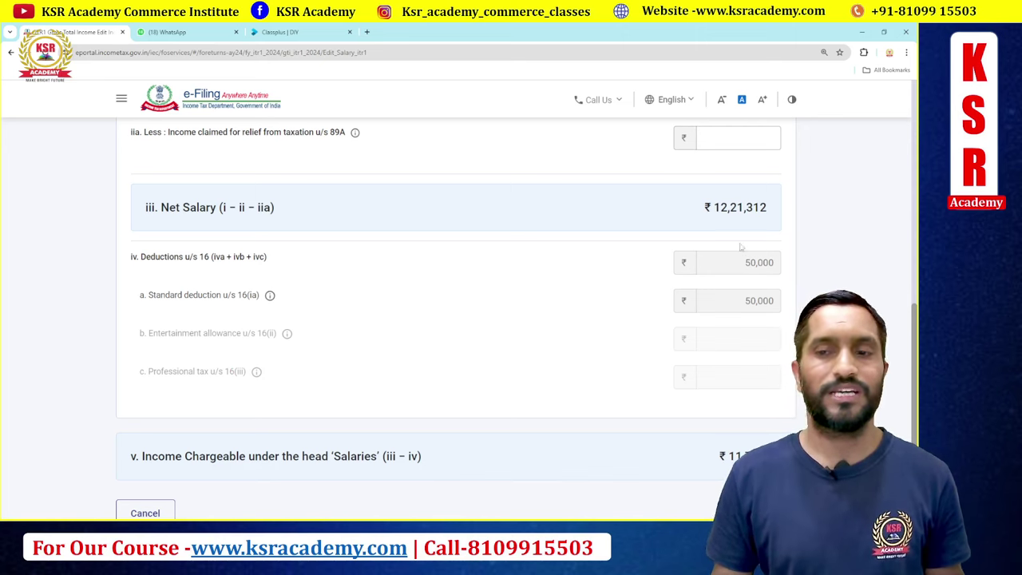
scroll(734, 267, "down", 2)
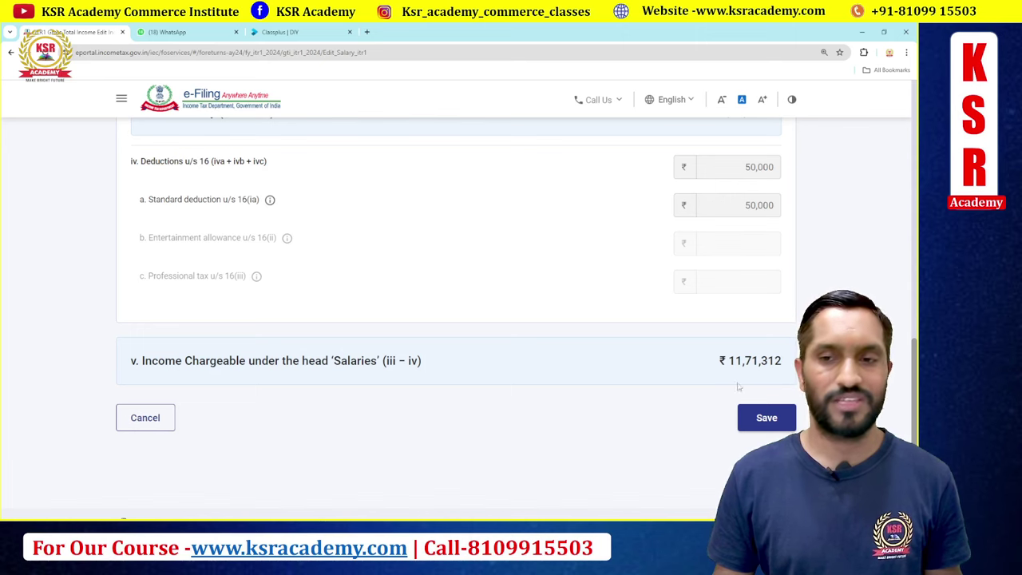
left_click(772, 429)
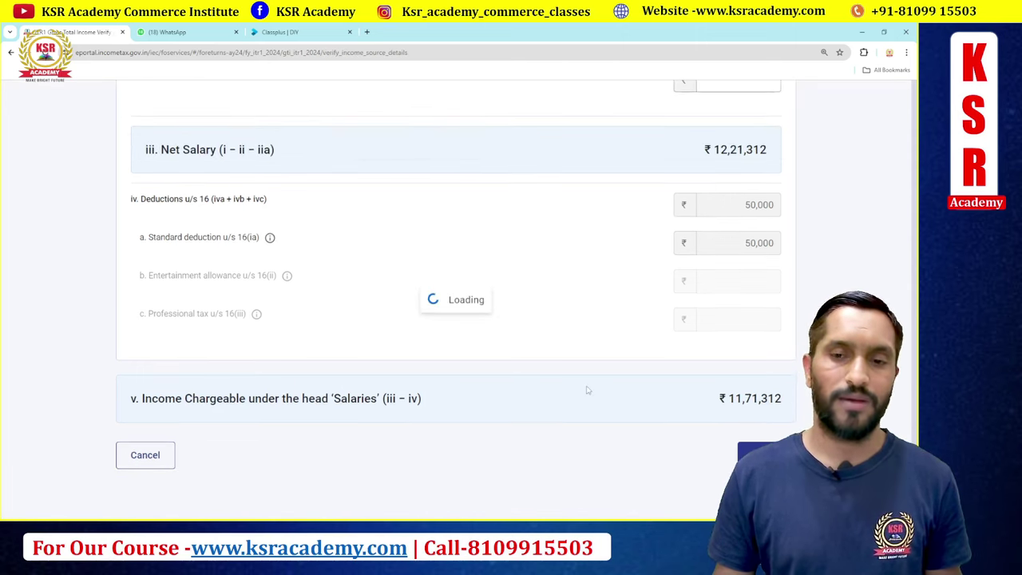
Review the income source details for salary, house property, other sources and exempt income
scroll(623, 305, "down", 2)
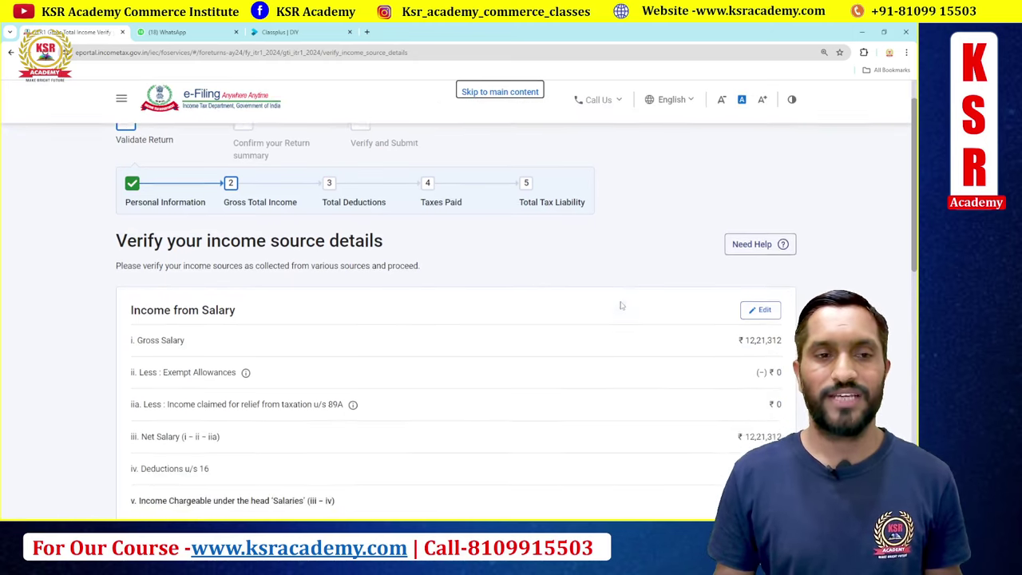
scroll(724, 280, "down", 1)
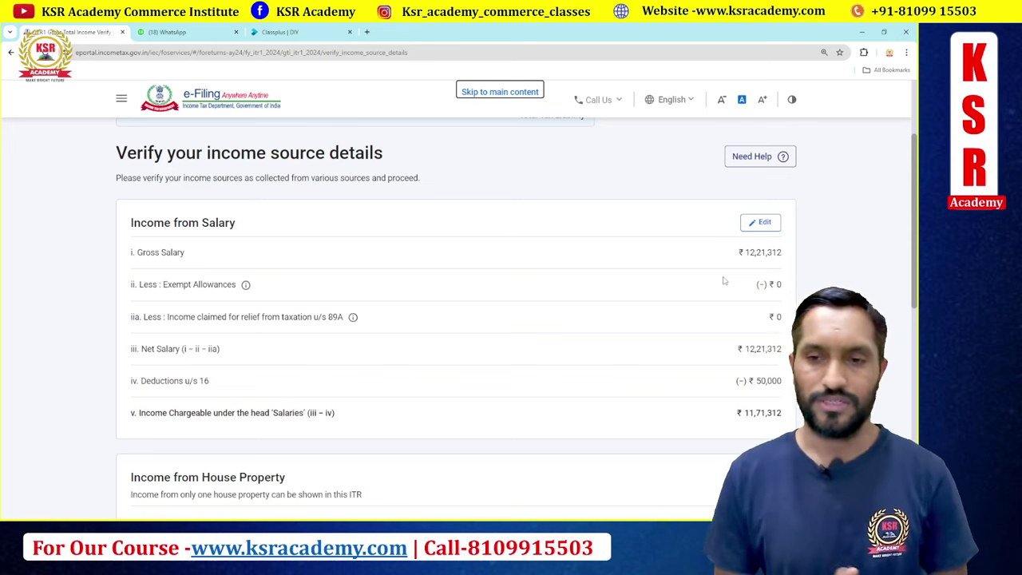
scroll(563, 319, "down", 3)
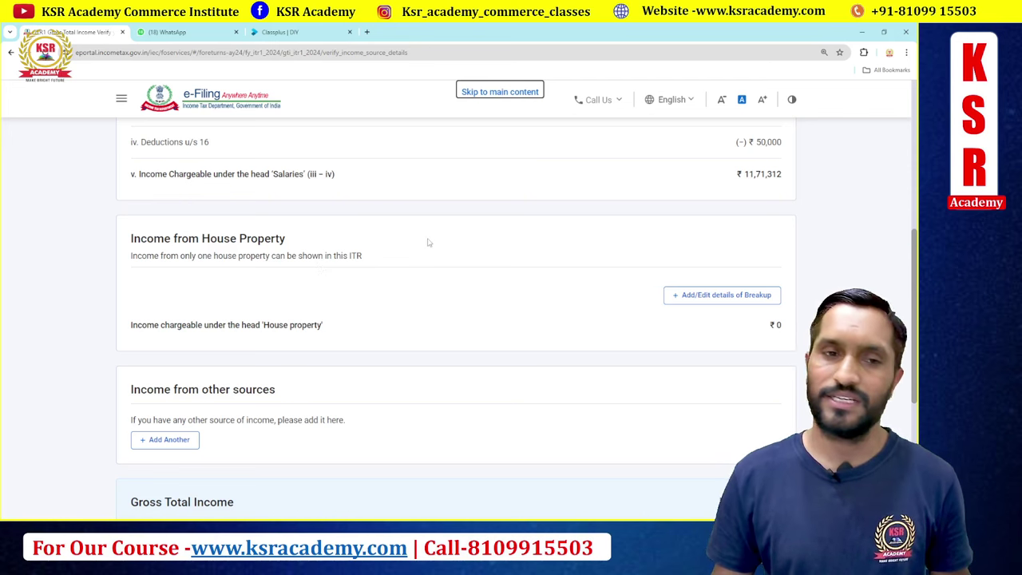
scroll(428, 242, "down", 1)
scroll(427, 242, "down", 1)
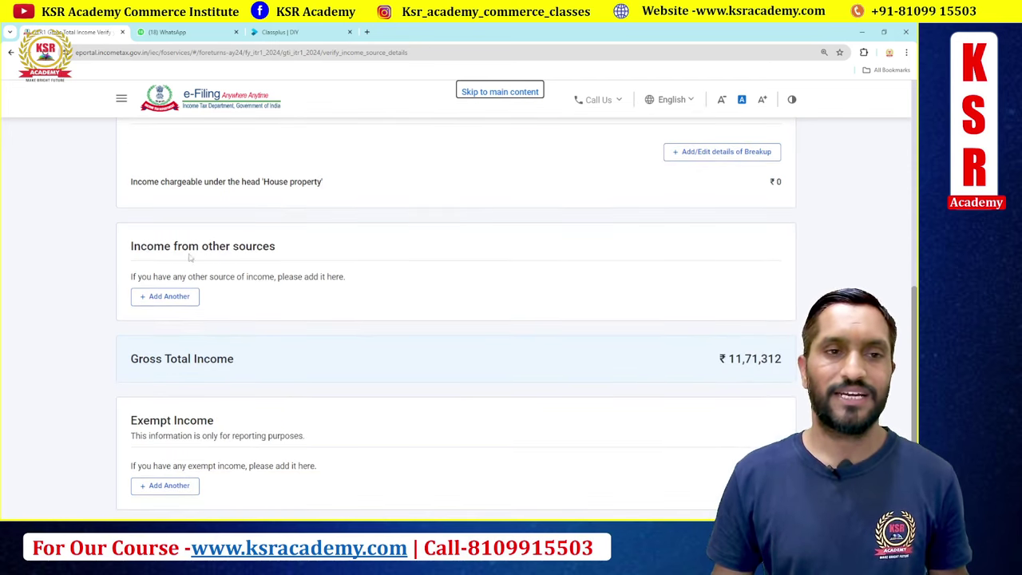
Start adding an entry under Income from other sources and skip the questions about other income
left_click(164, 297)
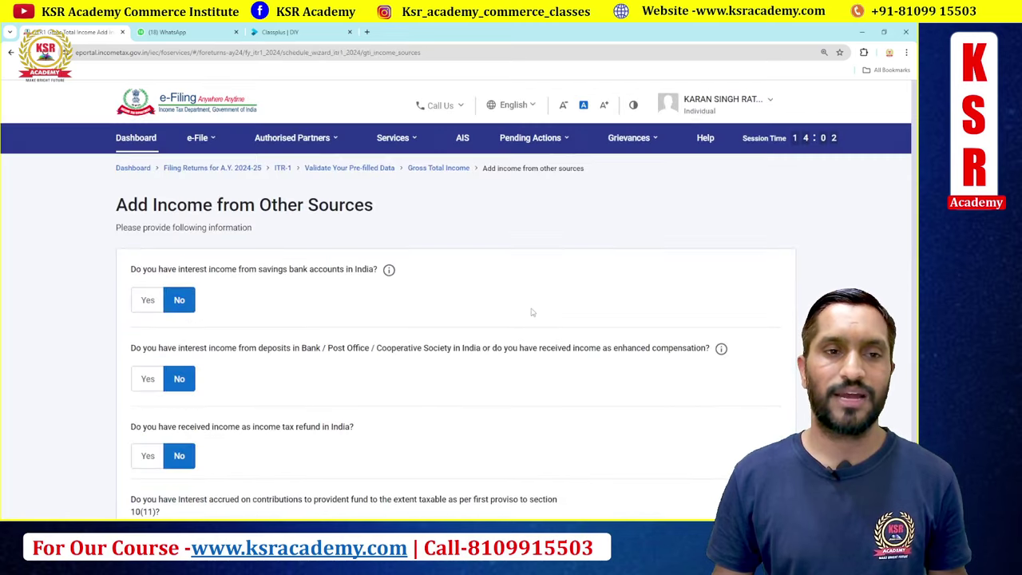
scroll(511, 311, "down", 5)
scroll(504, 324, "down", 4)
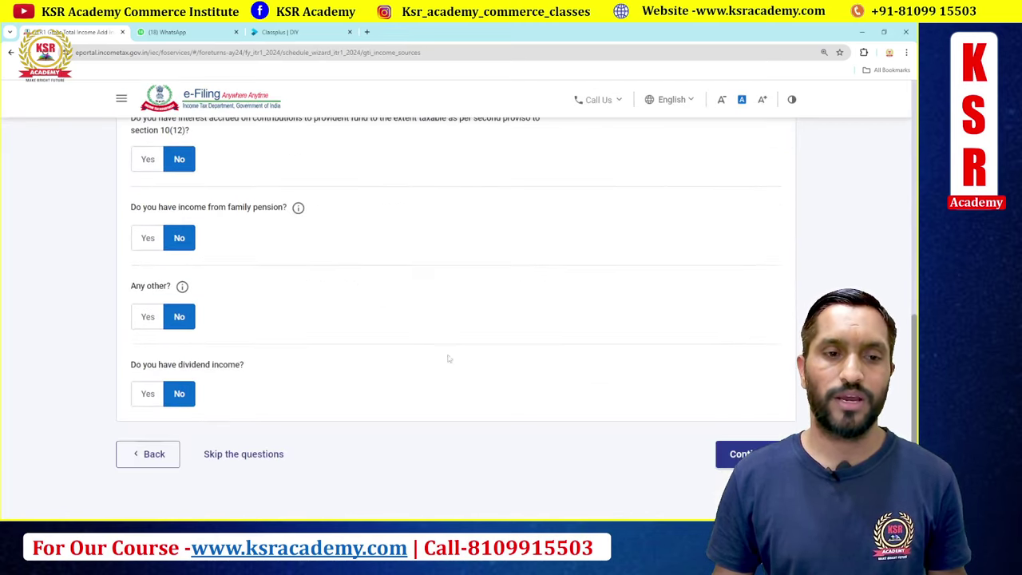
left_click(214, 455)
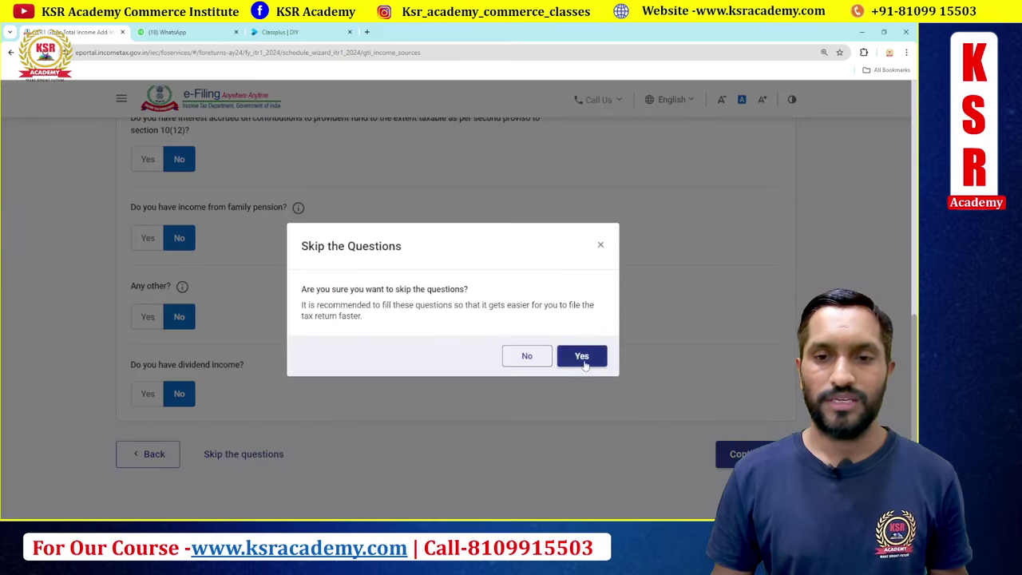
left_click(586, 358)
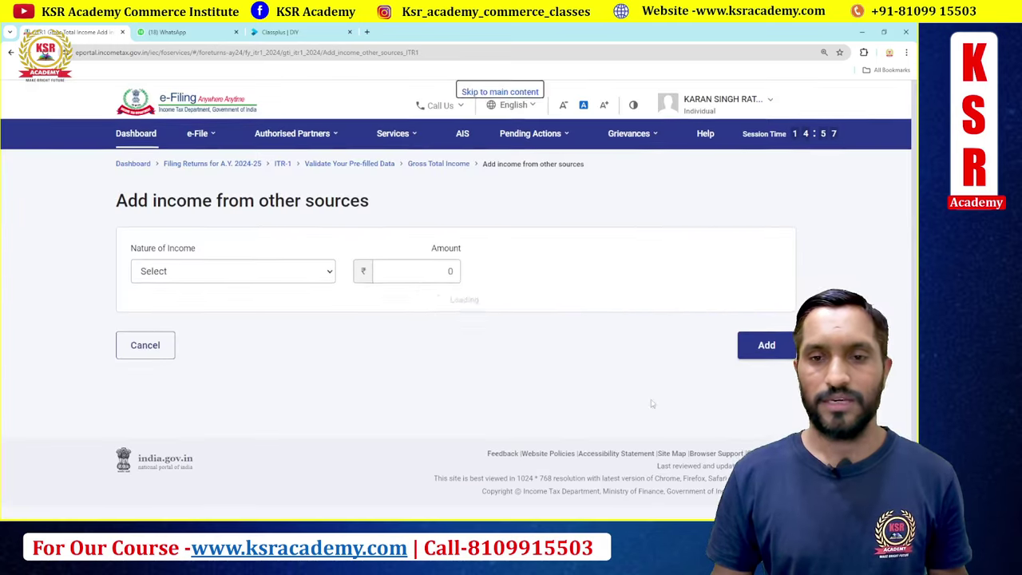
Add Interest from Saving Bank Account with an amount of ₹2,355 as income from other sources
left_click(200, 277)
left_click(162, 371)
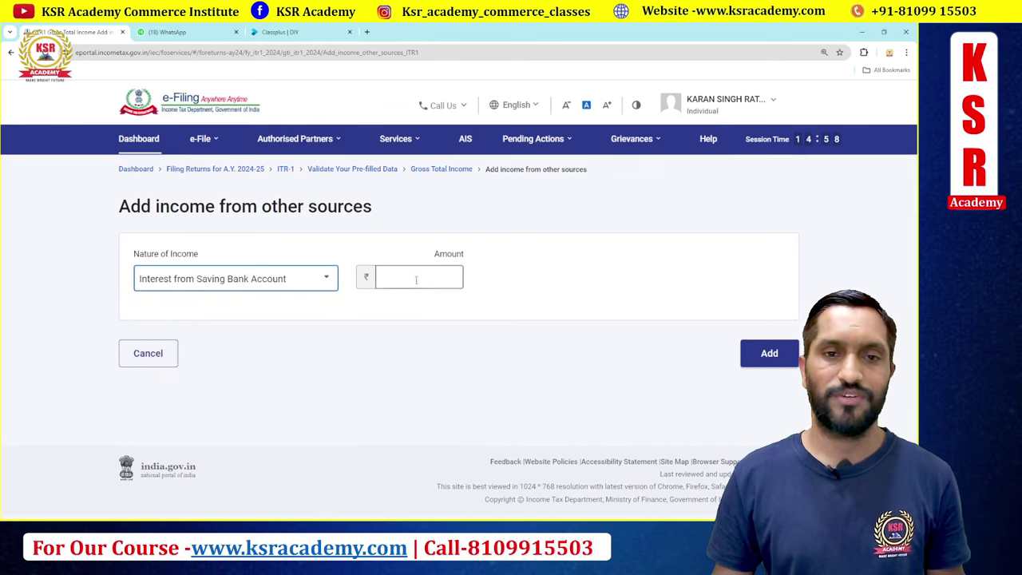
left_click(415, 278)
type("2355")
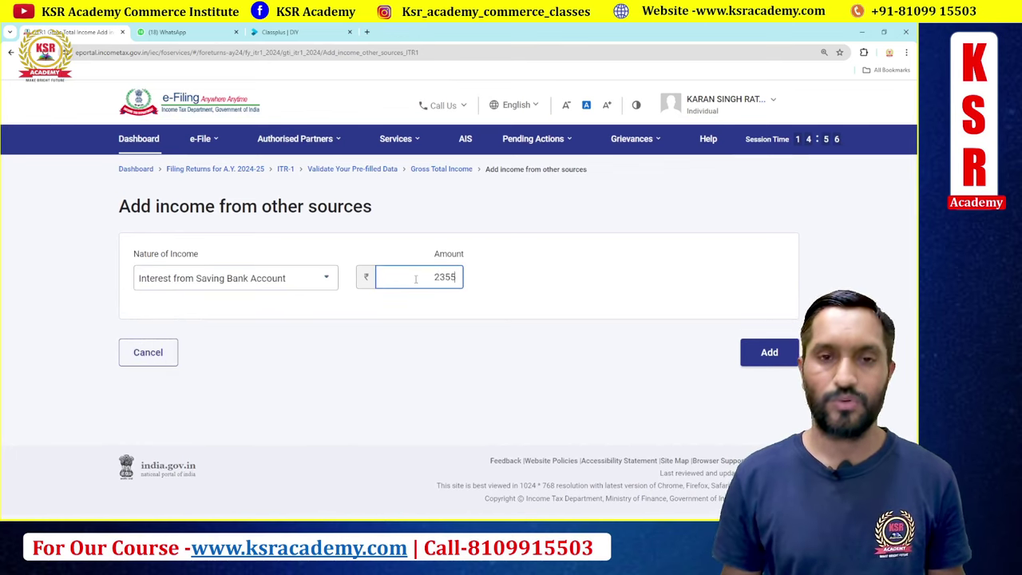
left_click(392, 312)
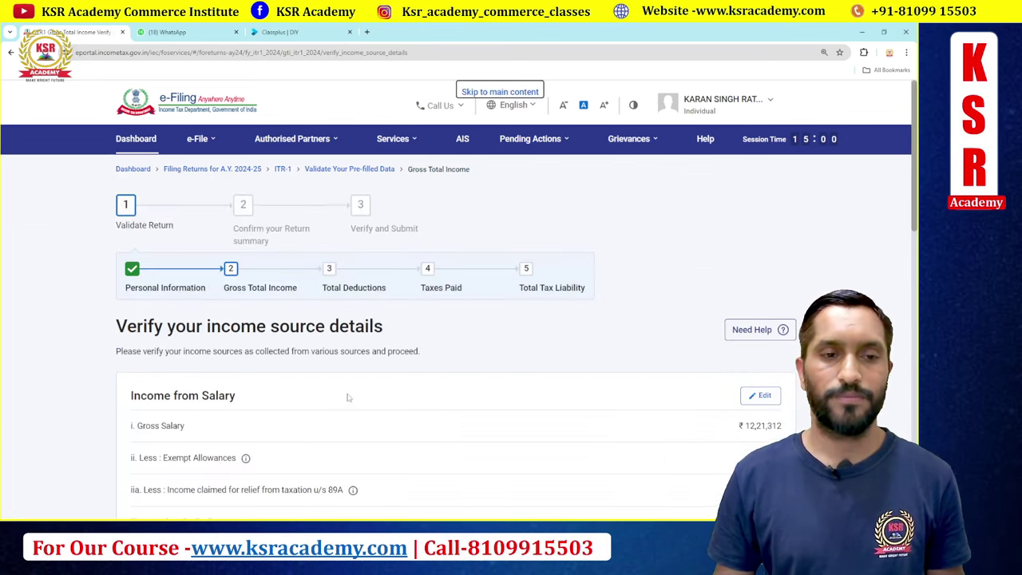
Check the available categories of exempt income and leave the form without adding an entry
scroll(385, 381, "down", 10)
scroll(386, 381, "down", 2)
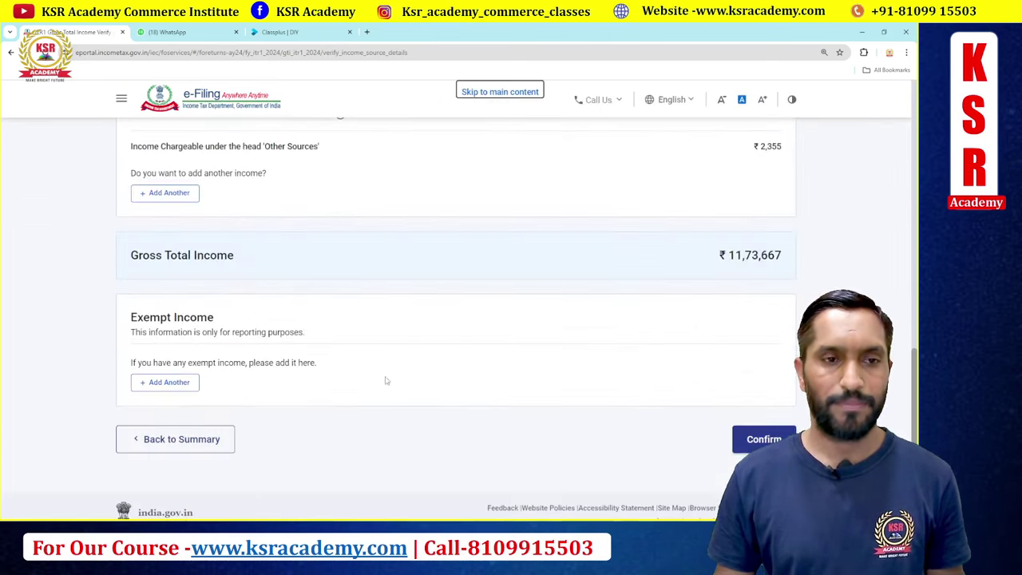
left_click(174, 382)
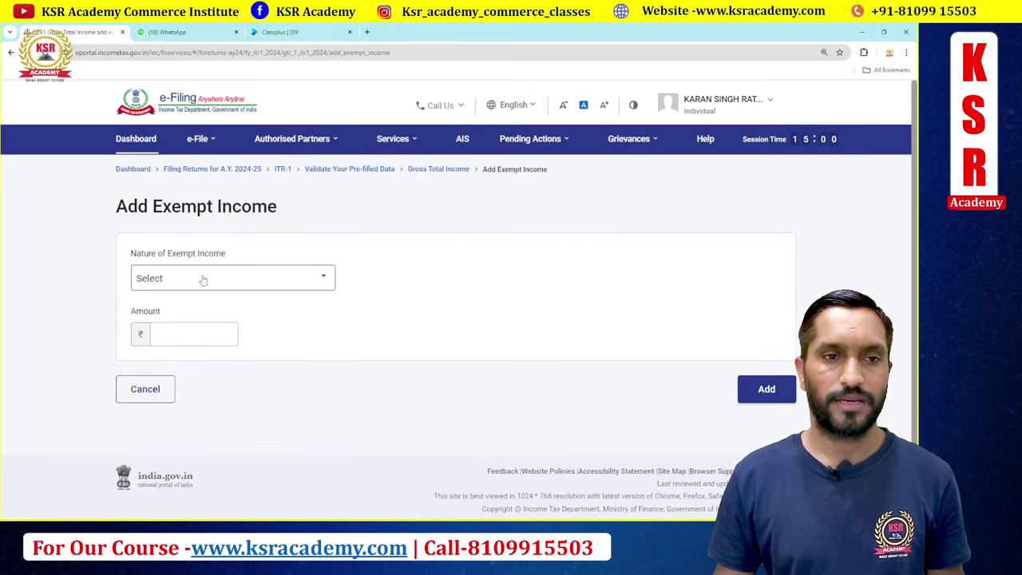
left_click(200, 279)
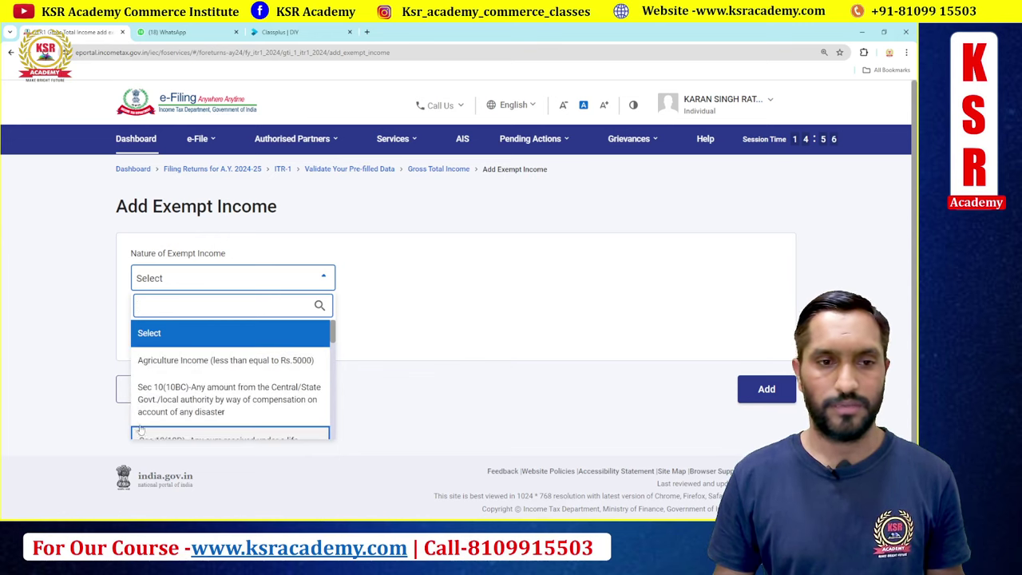
left_click(105, 327)
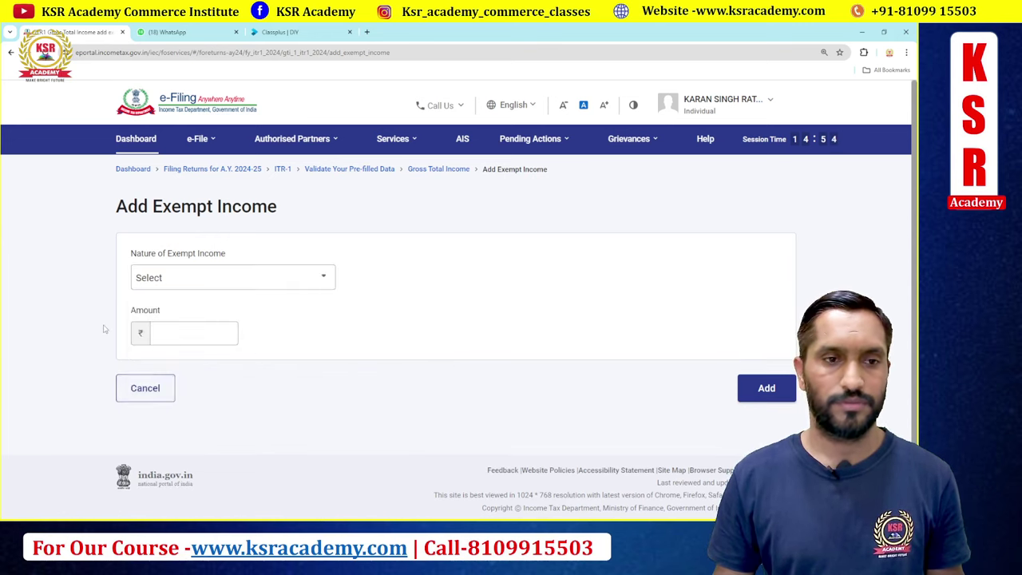
left_click(145, 388)
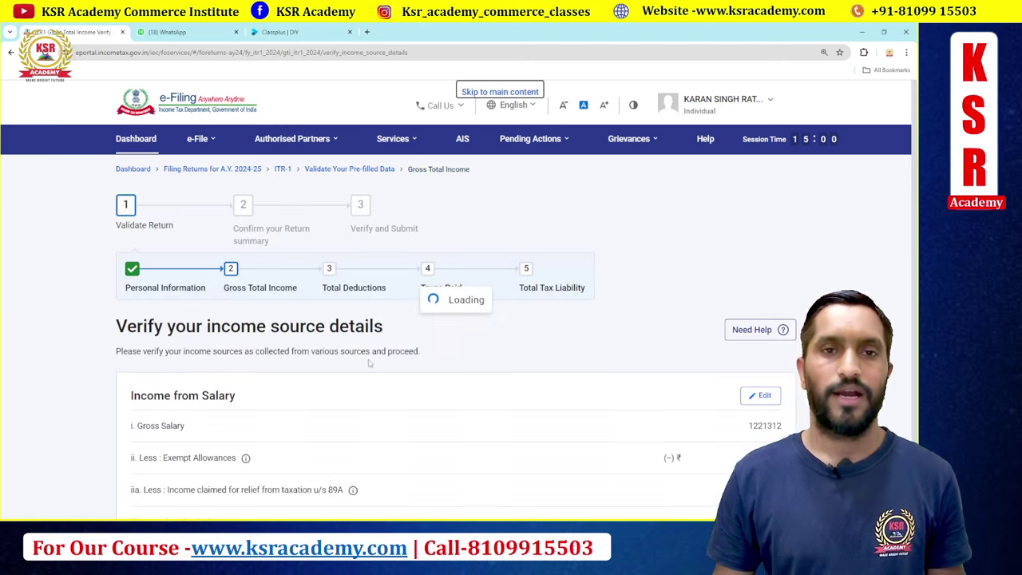
Add another income from other sources: Interest from Deposit (Bank/Post Office/Cooperative Society) with an amount of ₹15,000
scroll(357, 354, "down", 8)
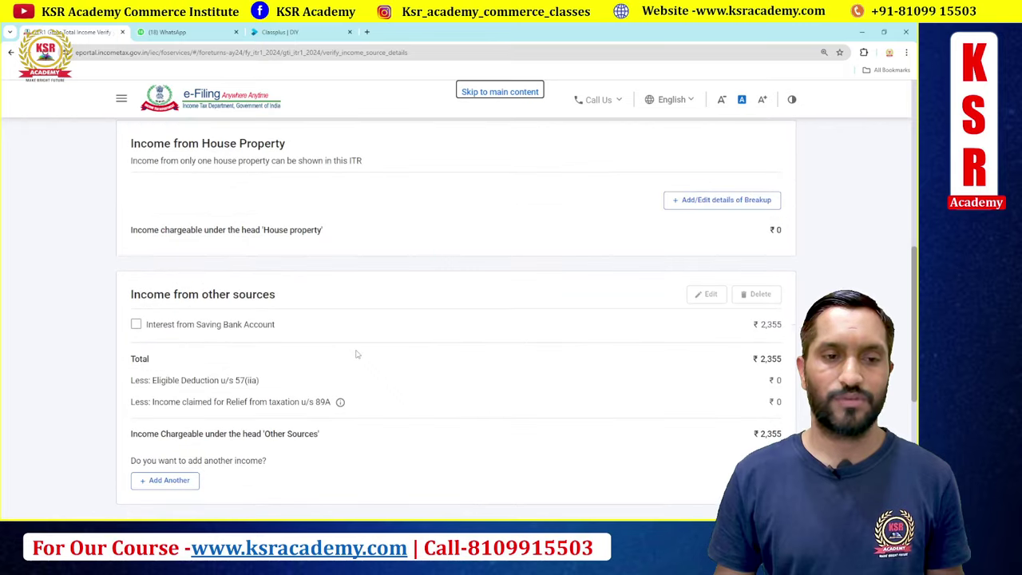
scroll(357, 354, "down", 1)
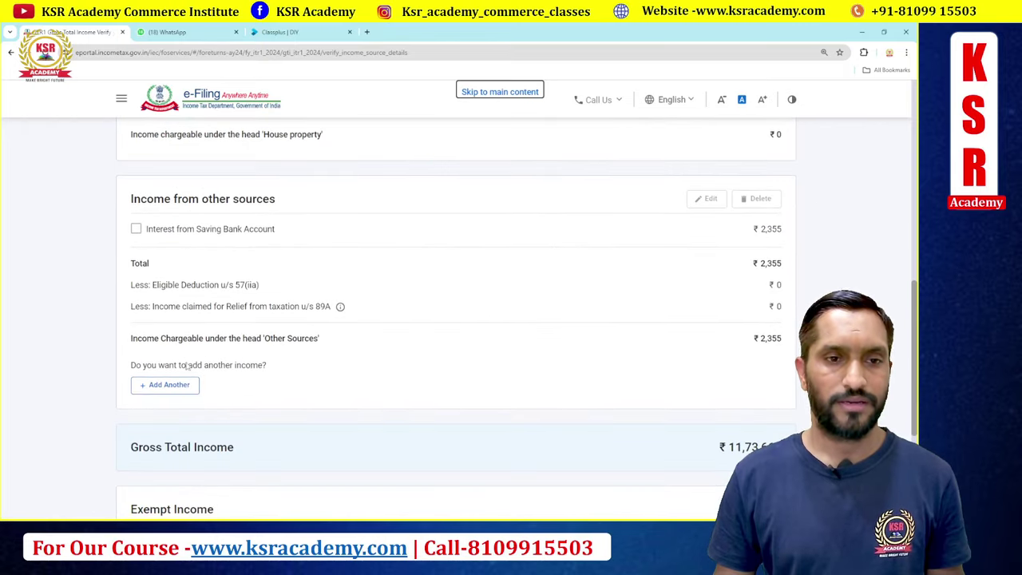
left_click(169, 384)
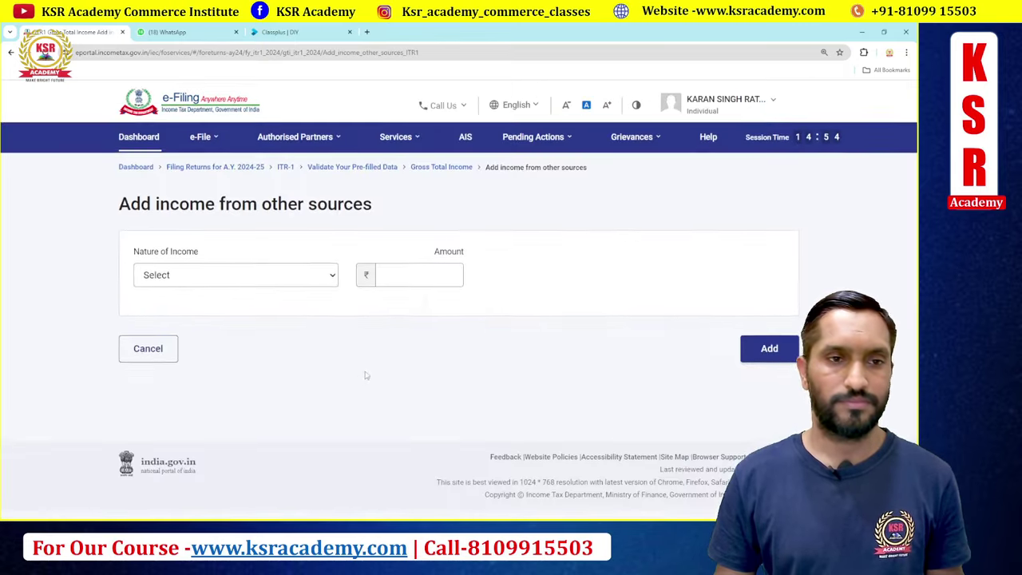
left_click(186, 281)
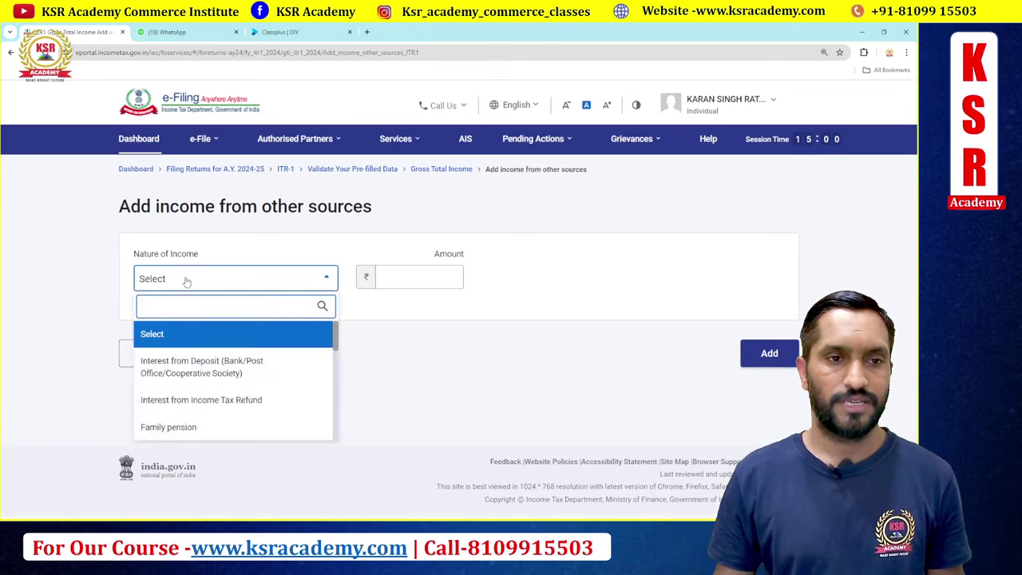
left_click(200, 373)
left_click(413, 276)
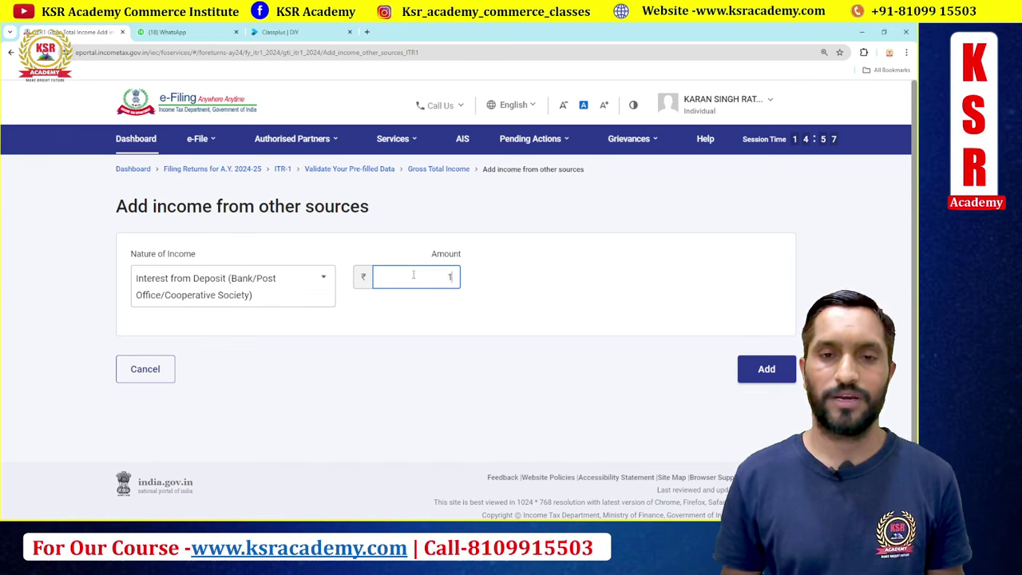
type("15000")
left_click(424, 330)
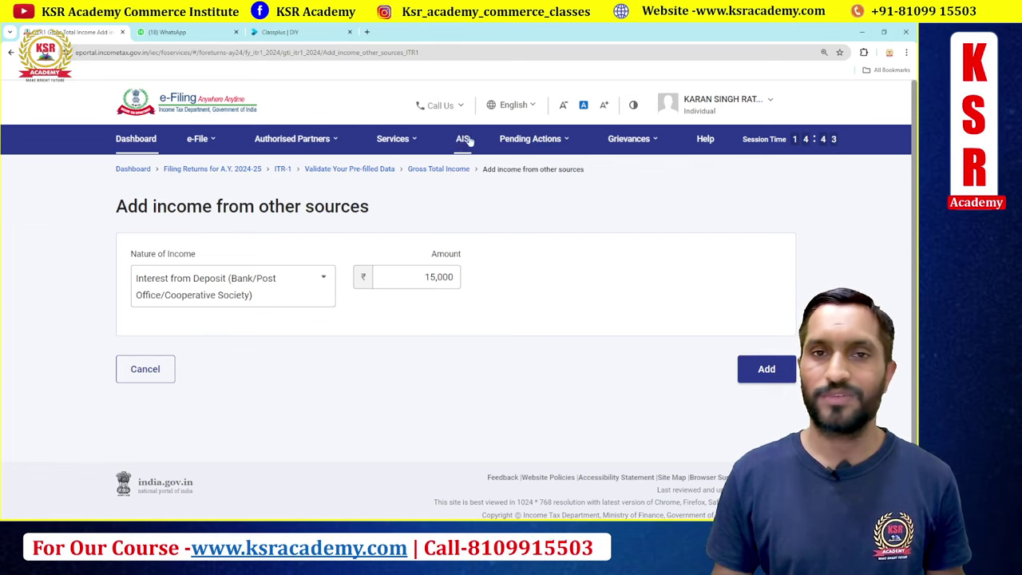
mouse_move(200, 142)
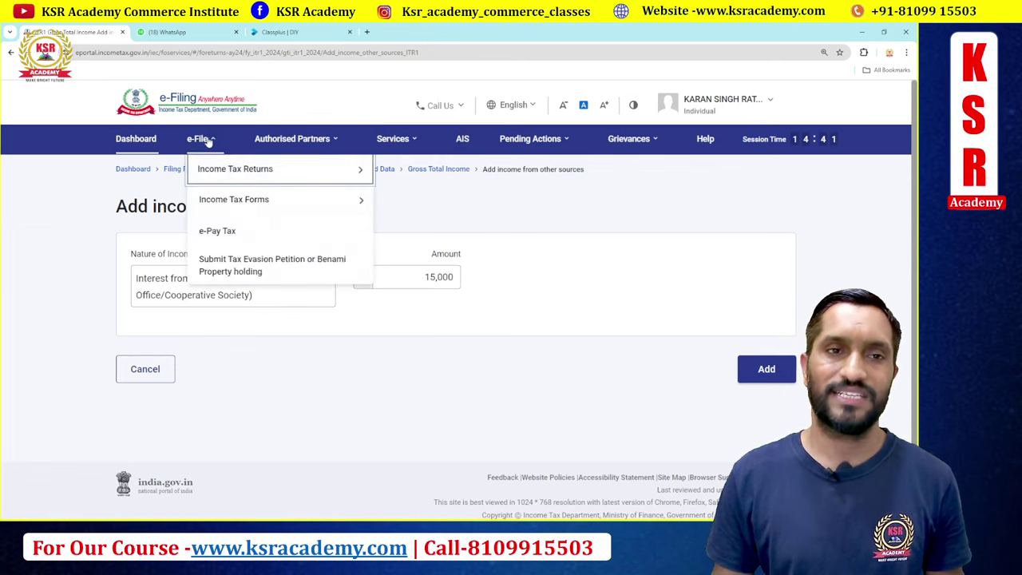
mouse_move(240, 169)
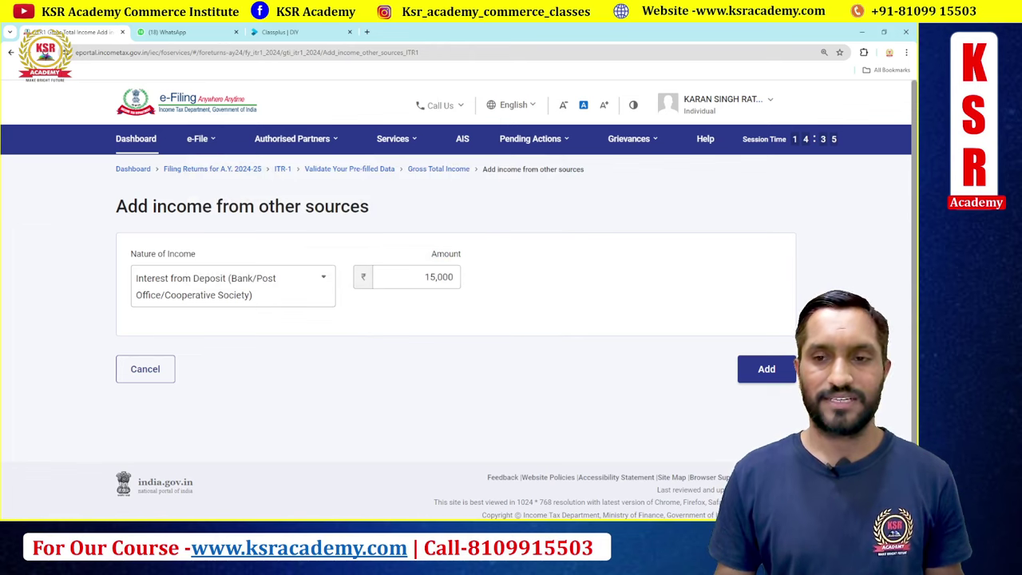
left_click(766, 380)
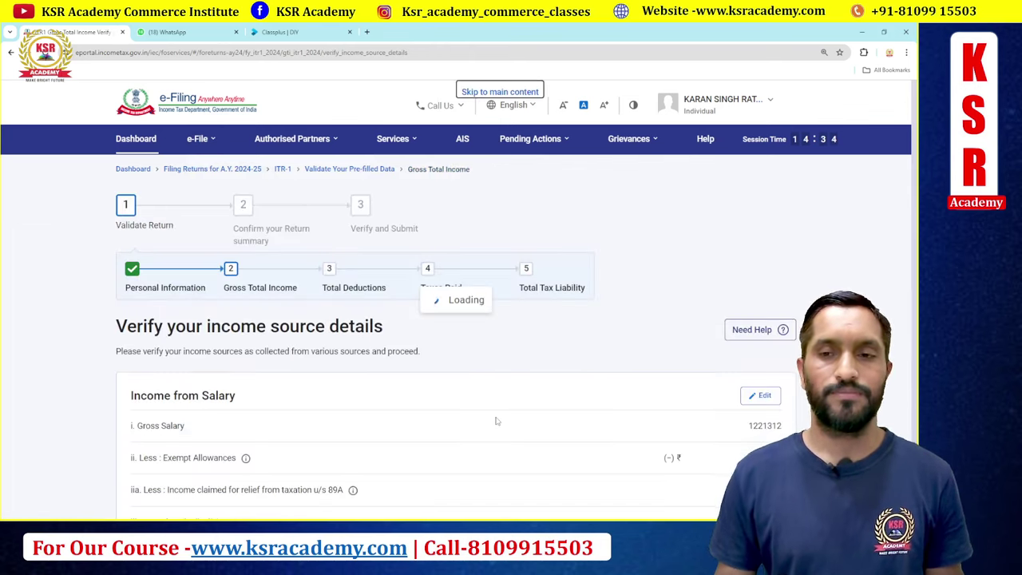
Review and confirm the income source details, and open the Total Deductions section of the return summary
scroll(514, 400, "down", 3)
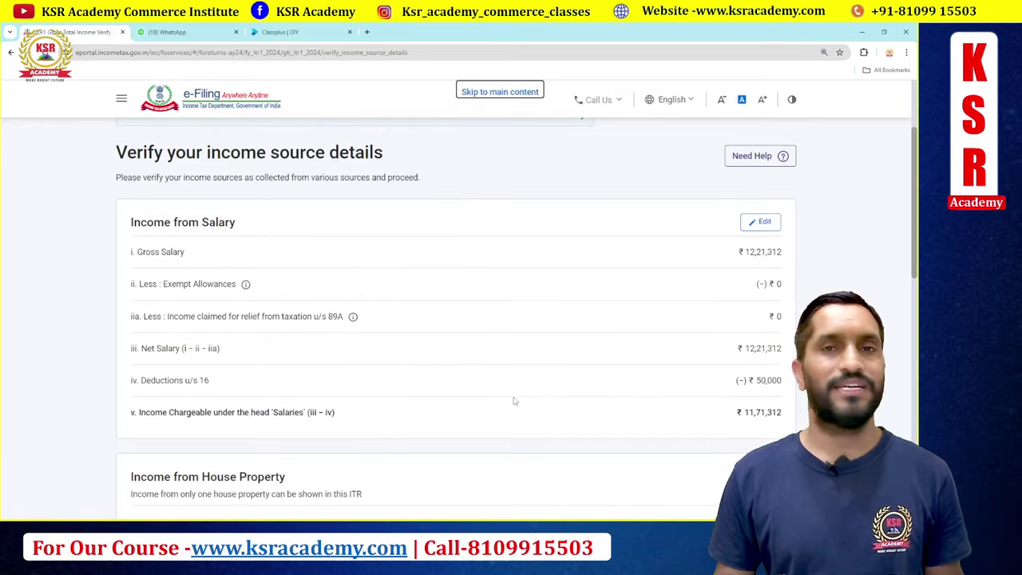
scroll(685, 300, "down", 5)
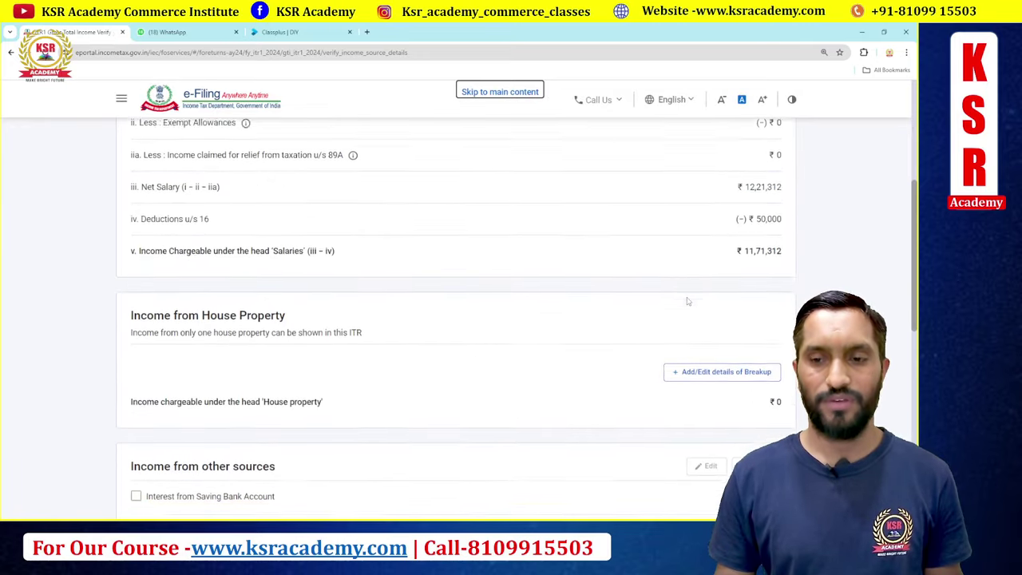
scroll(686, 304, "down", 5)
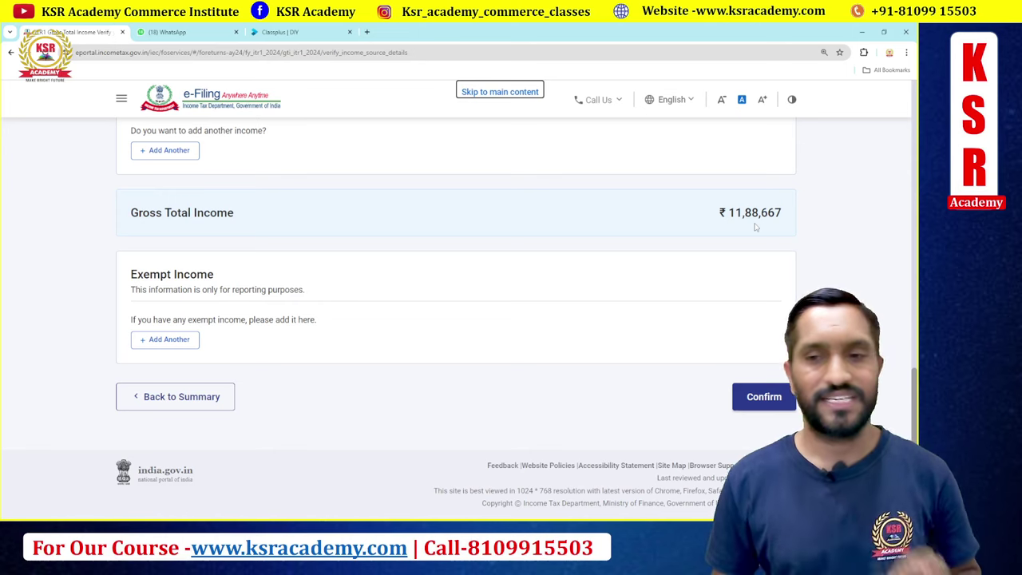
left_click(762, 396)
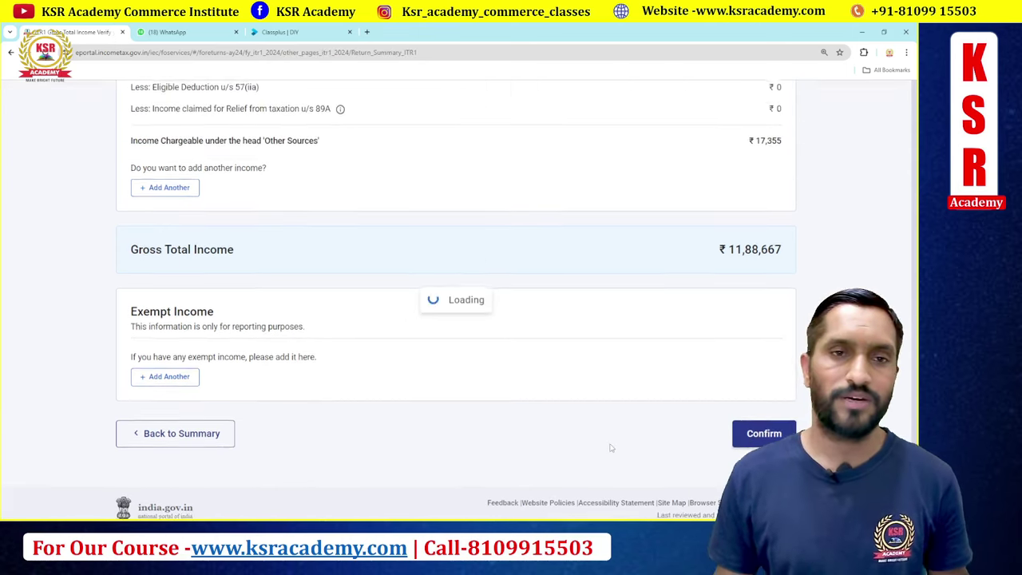
scroll(610, 450, "down", 3)
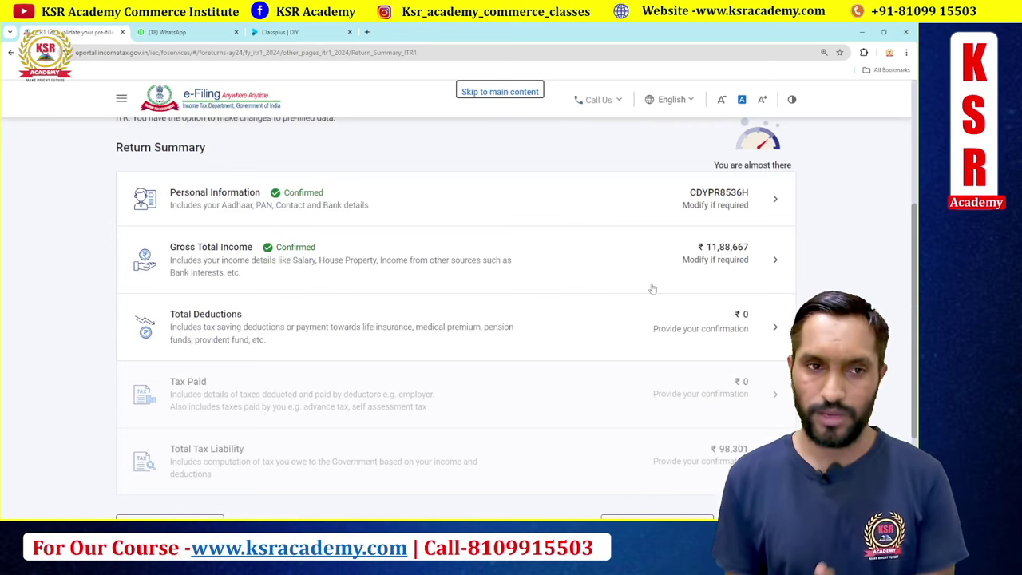
left_click(309, 323)
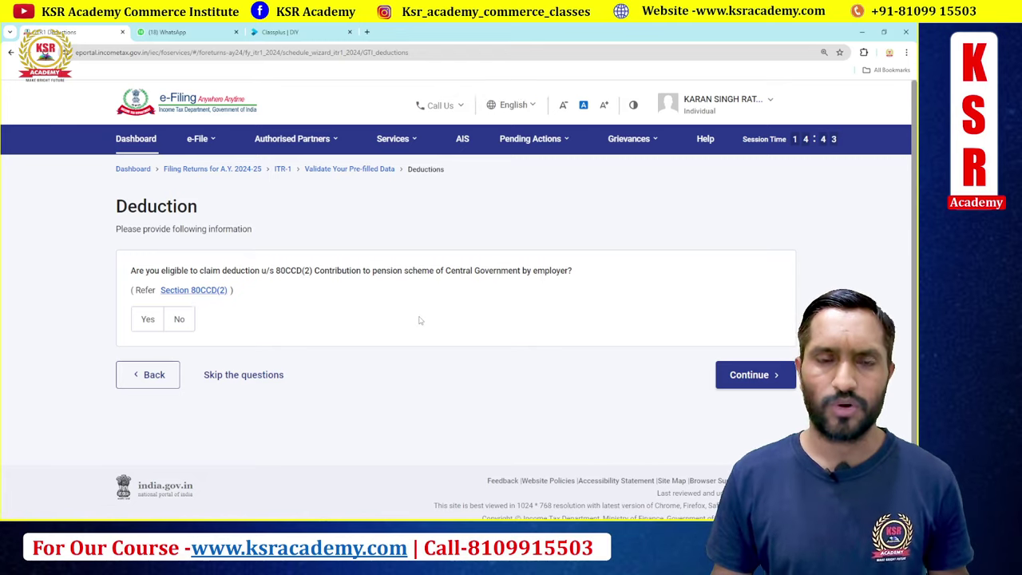
Switch to the Form 16 Part B PDF and look up the employer's pension scheme contribution under section 80CCD(2)
key("alt+Tab")
scroll(485, 339, "down", 15)
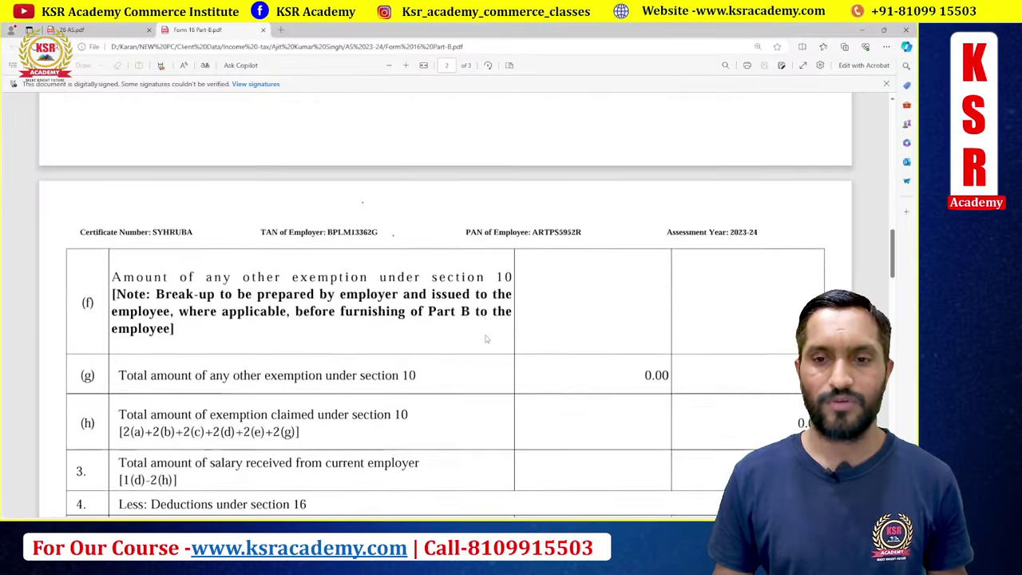
scroll(486, 338, "down", 5)
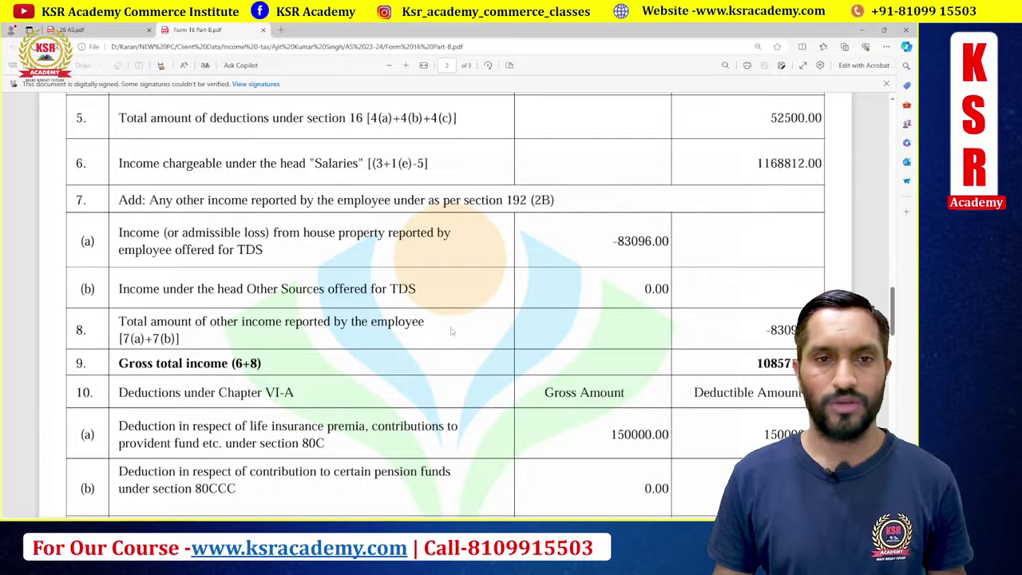
scroll(599, 275, "down", 5)
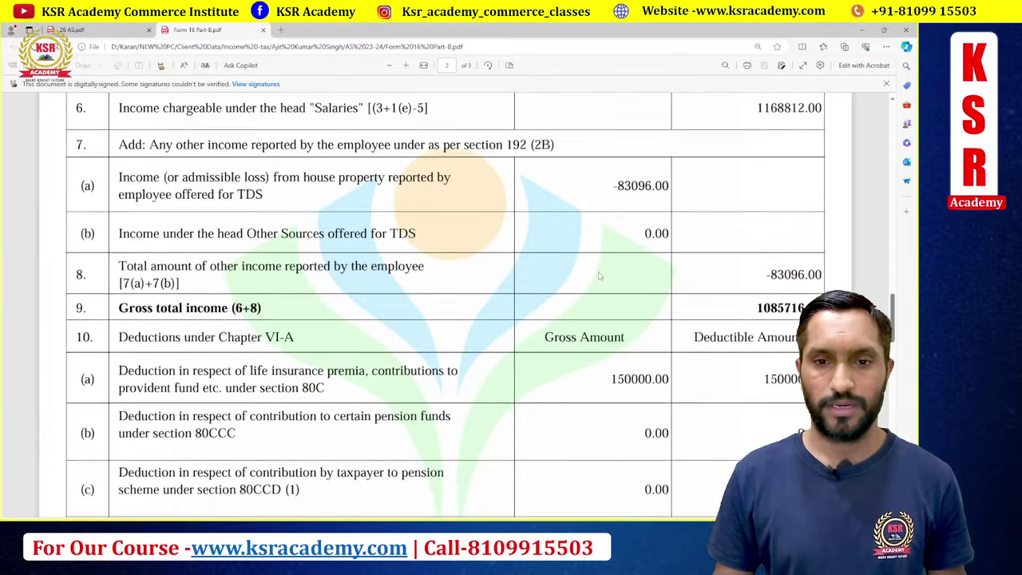
scroll(599, 275, "down", 4)
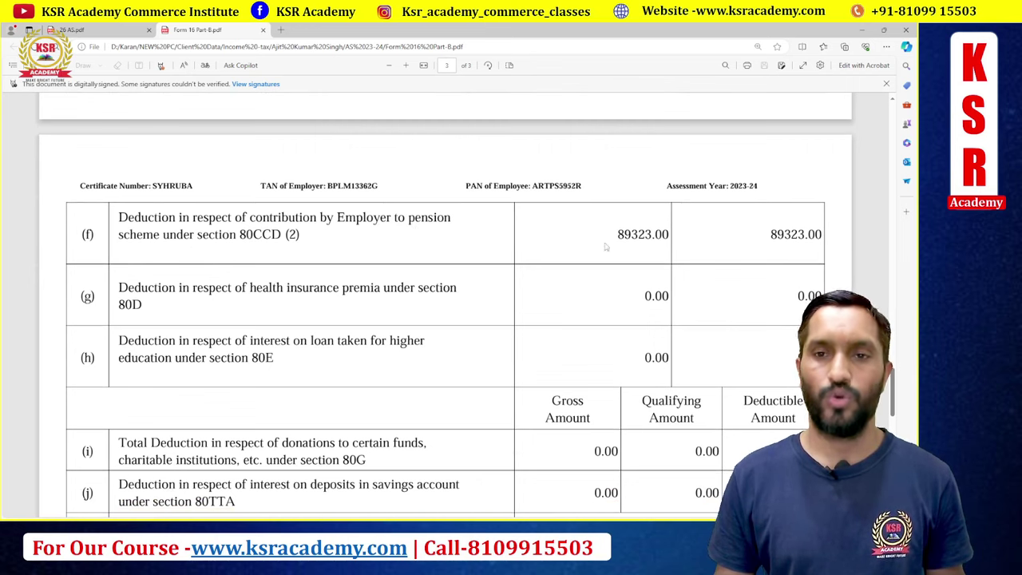
left_click_drag(617, 234, 650, 238)
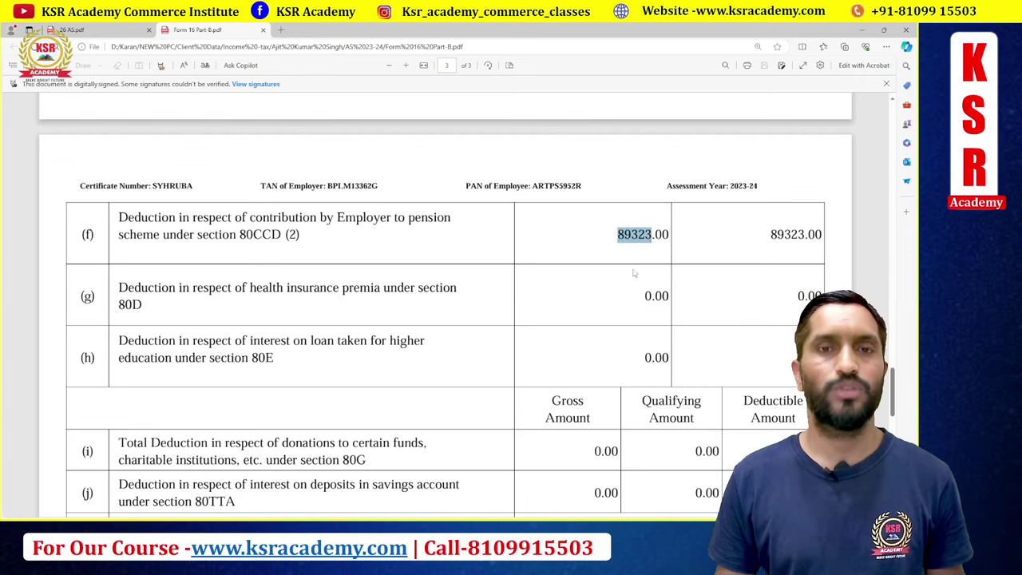
Return to the e-Filing portal and claim the section 80CCD(2) deduction with an employer contribution of ₹89,323
key("alt+Tab")
left_click(146, 320)
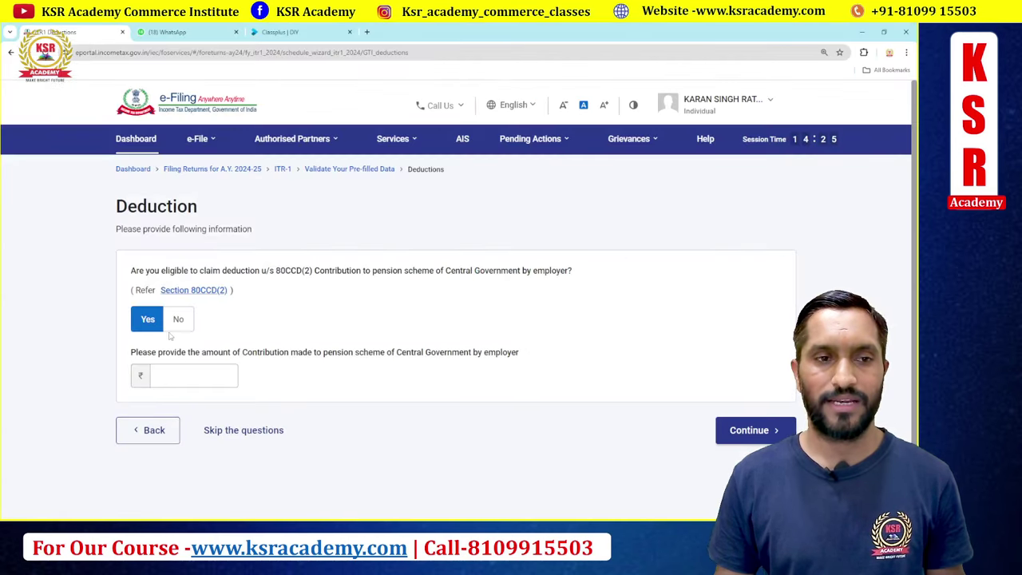
left_click(179, 369)
type("89,32")
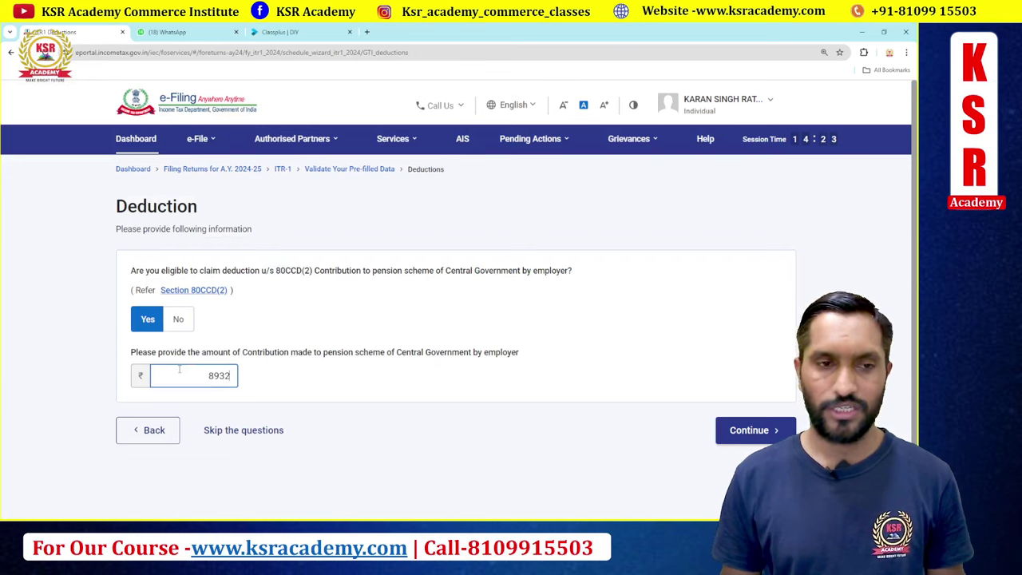
type("3")
left_click(269, 396)
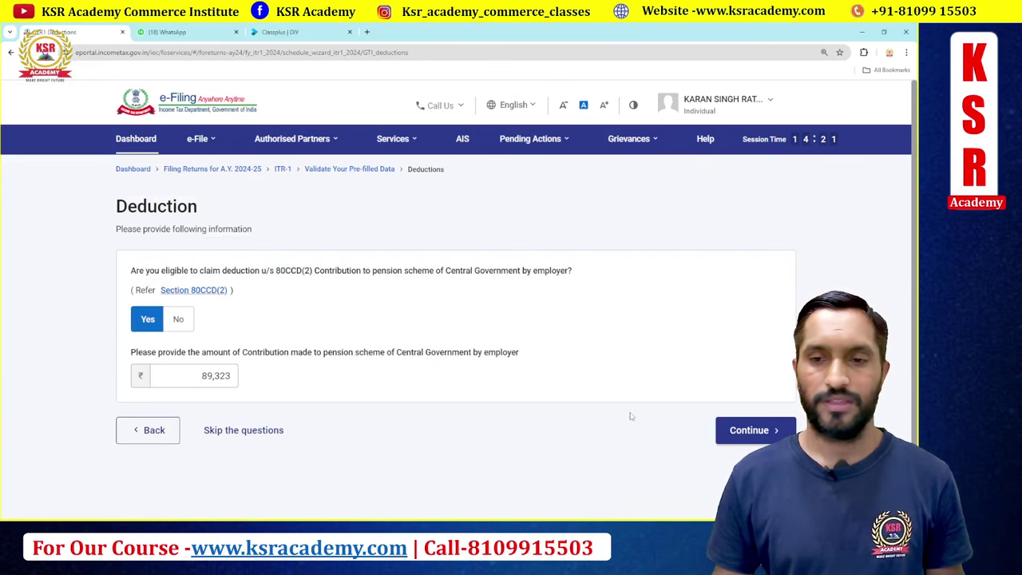
Continue from the section 80CCD(2) questionnaire, review the total deductions, and confirm them for the return
left_click(742, 429)
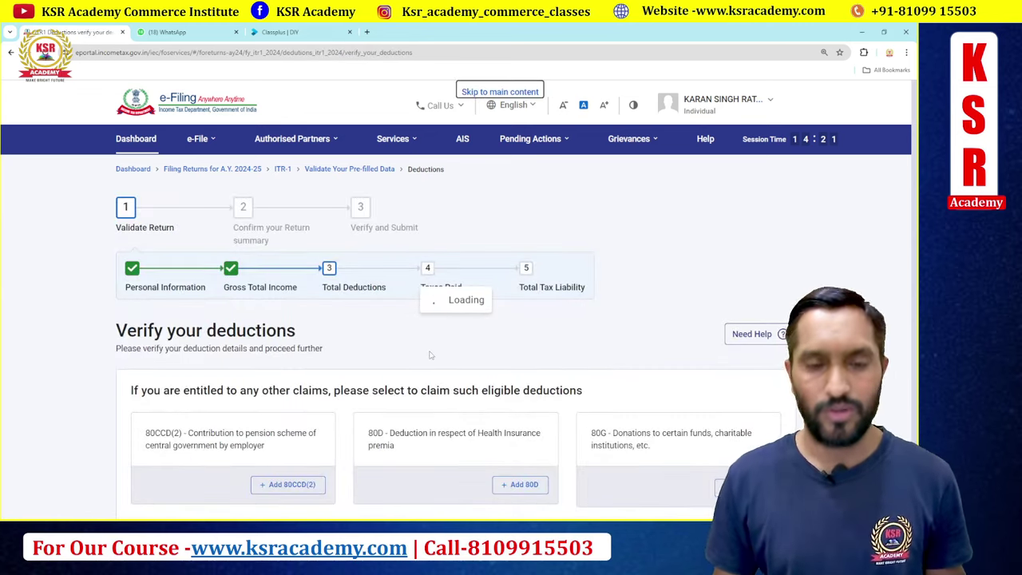
scroll(429, 354, "down", 2)
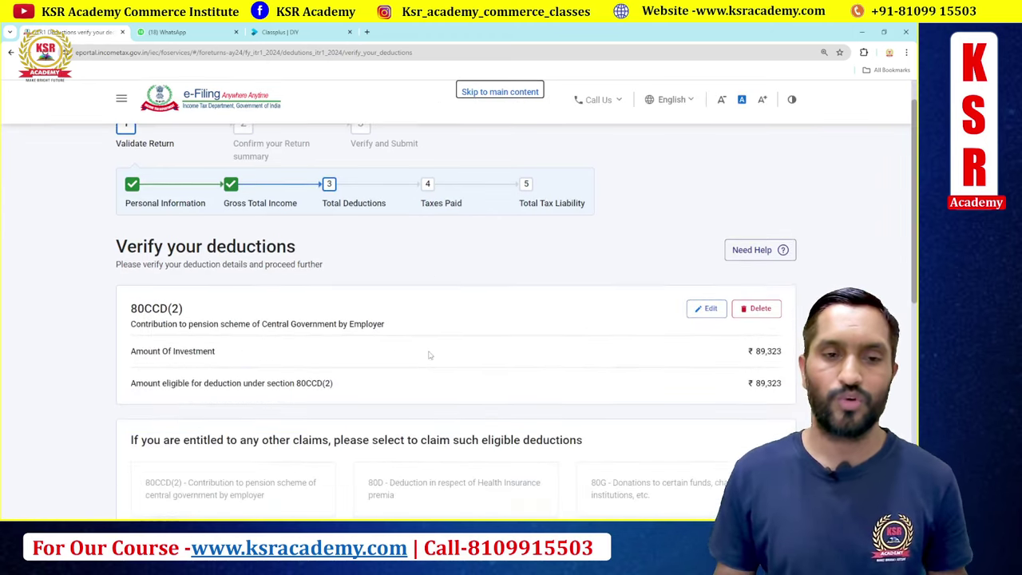
scroll(445, 328, "down", 3)
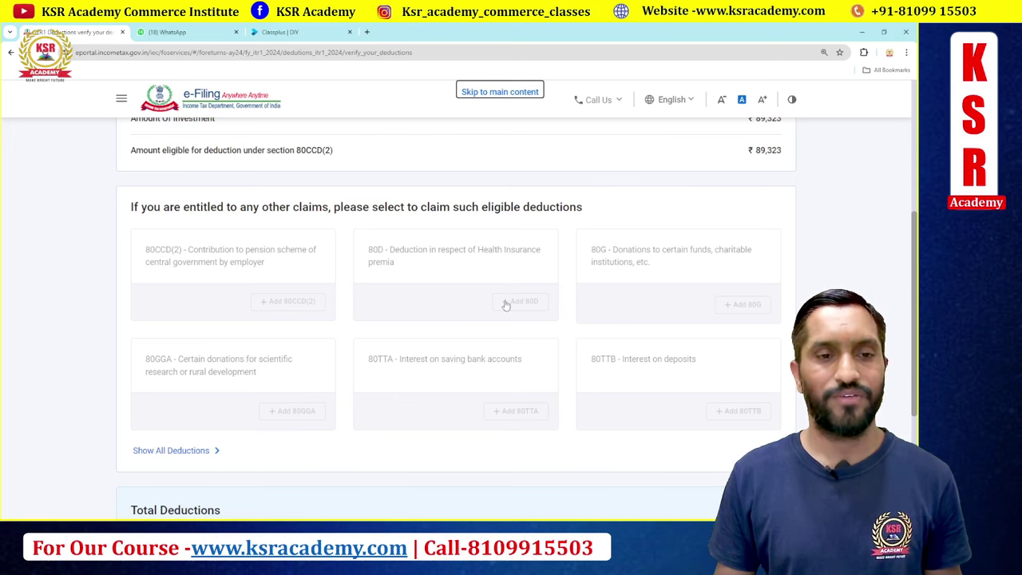
scroll(505, 305, "down", 3)
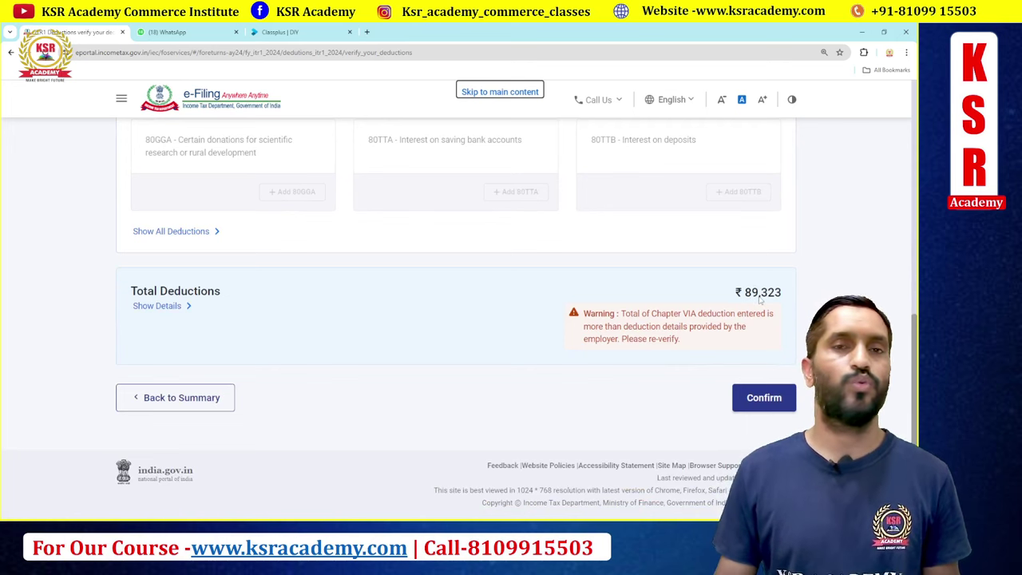
left_click(762, 397)
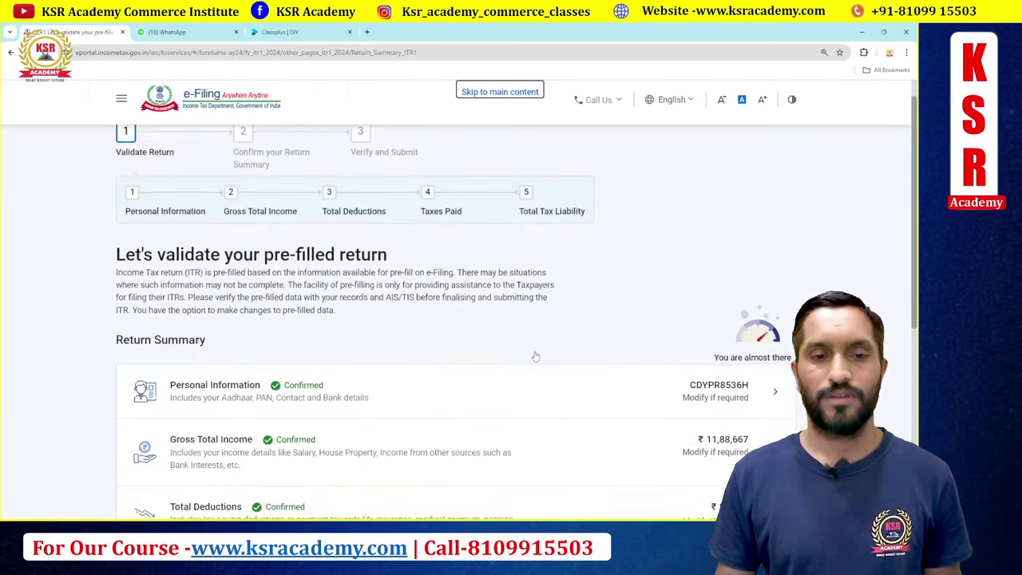
Review the confirmed sections in the return summary and open the Tax Paid section
scroll(536, 356, "down", 5)
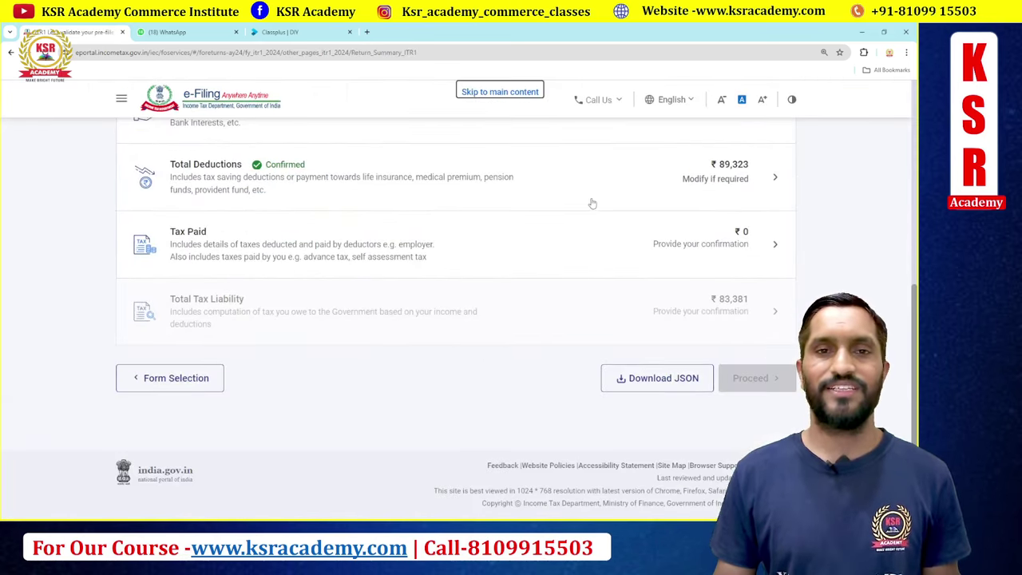
scroll(592, 204, "up", 1)
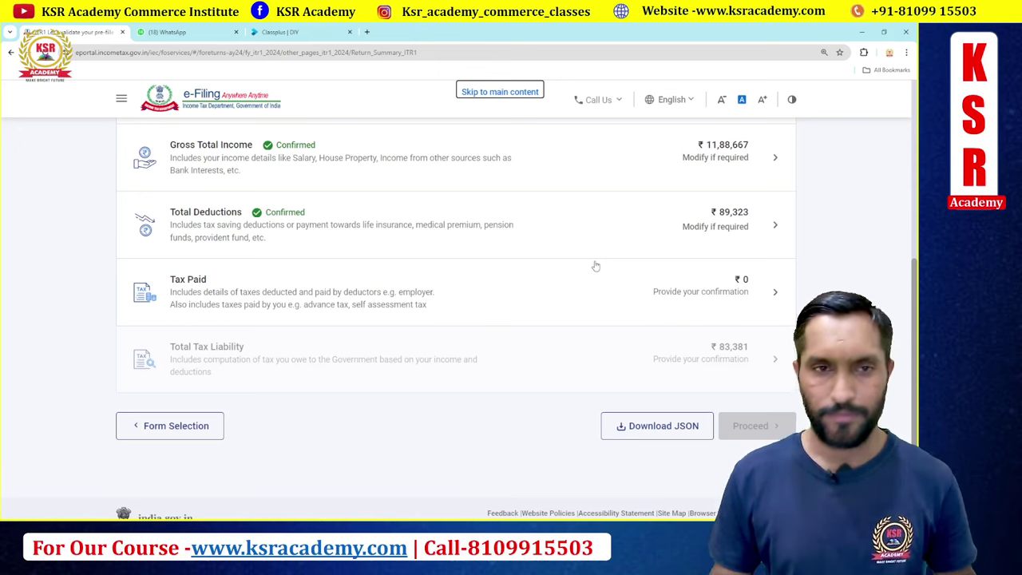
left_click(757, 297)
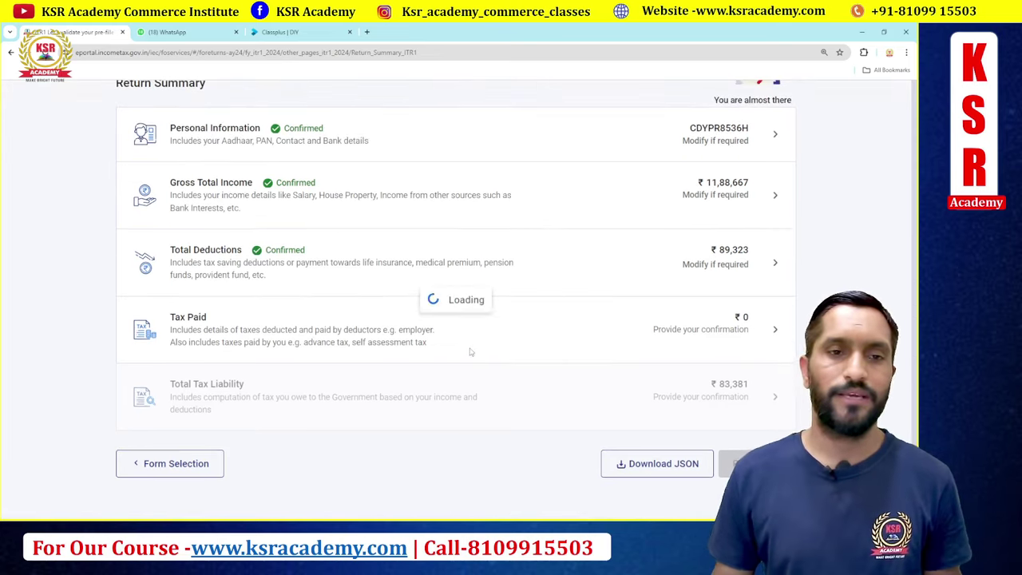